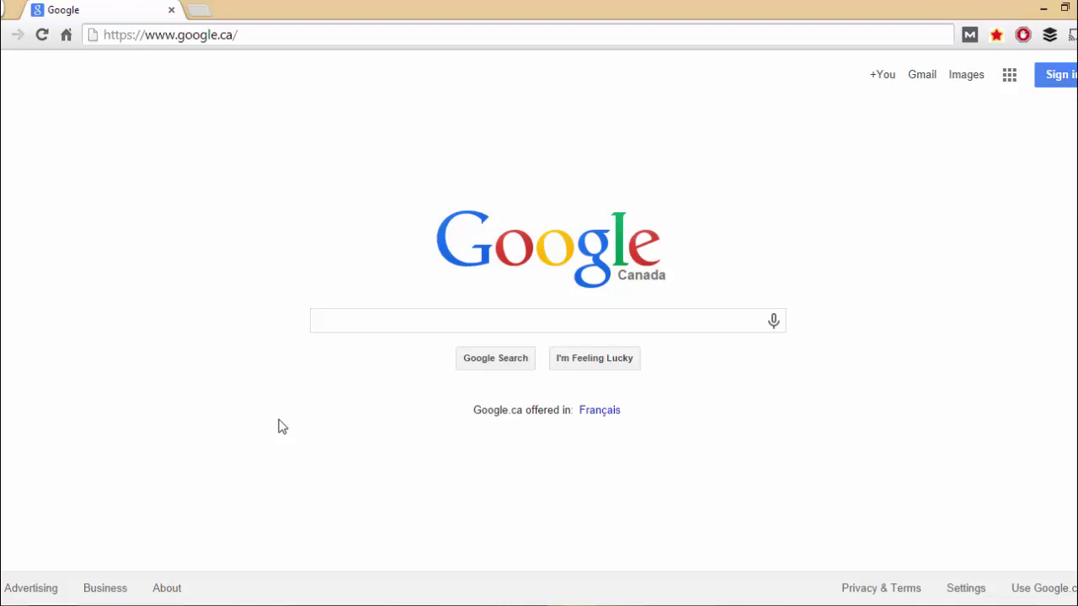
# Search Google for site:godofseo.ca to list its roughly 407 indexed pages.
pyautogui.click(398, 319)
pyautogui.write('site:')
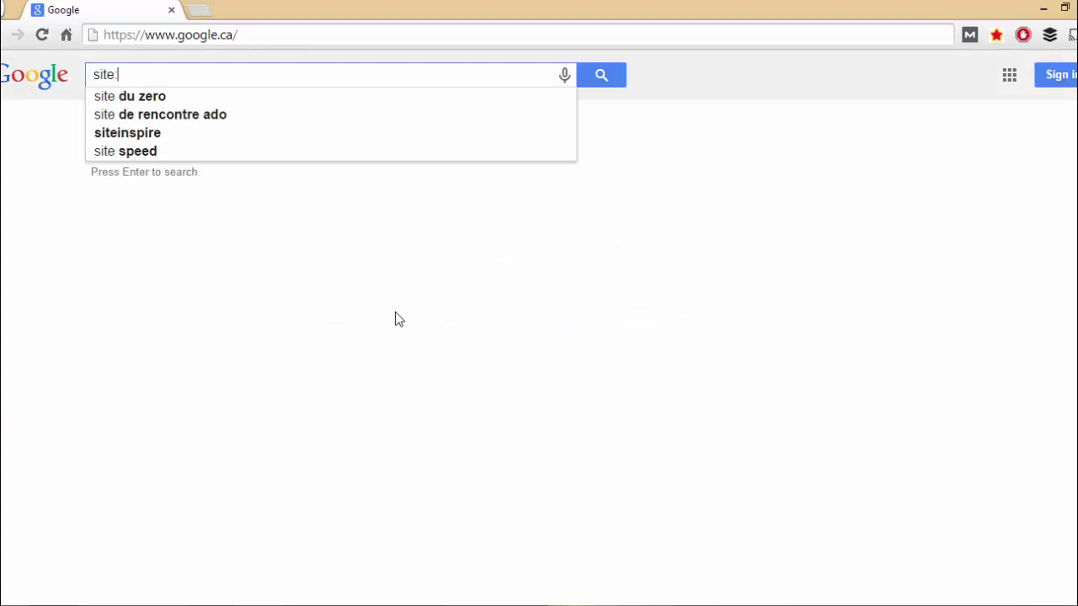
pyautogui.write('godofseo.ca')
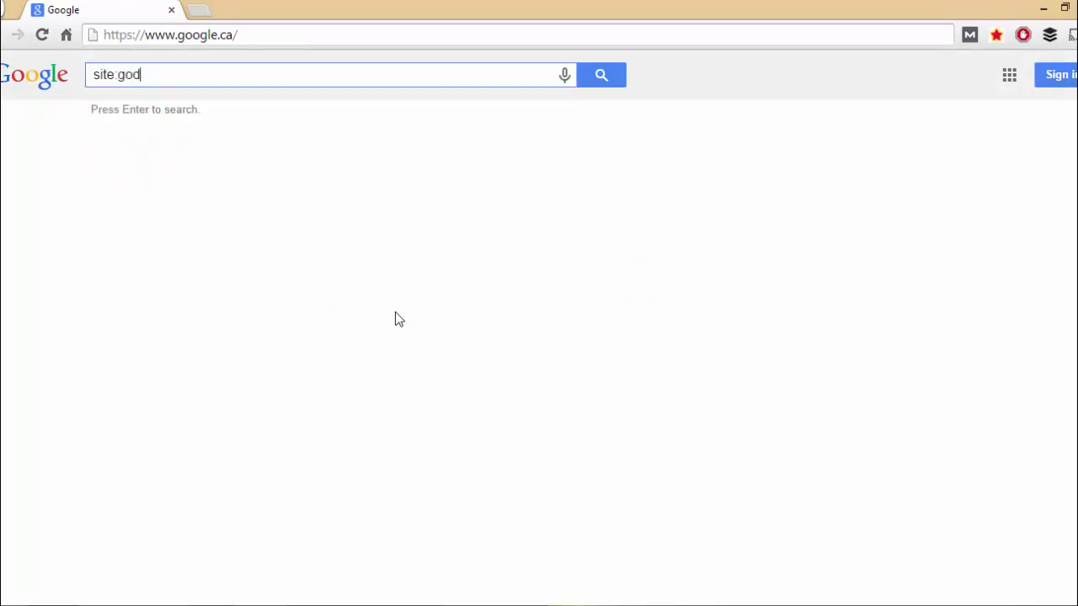
pyautogui.press('Return')
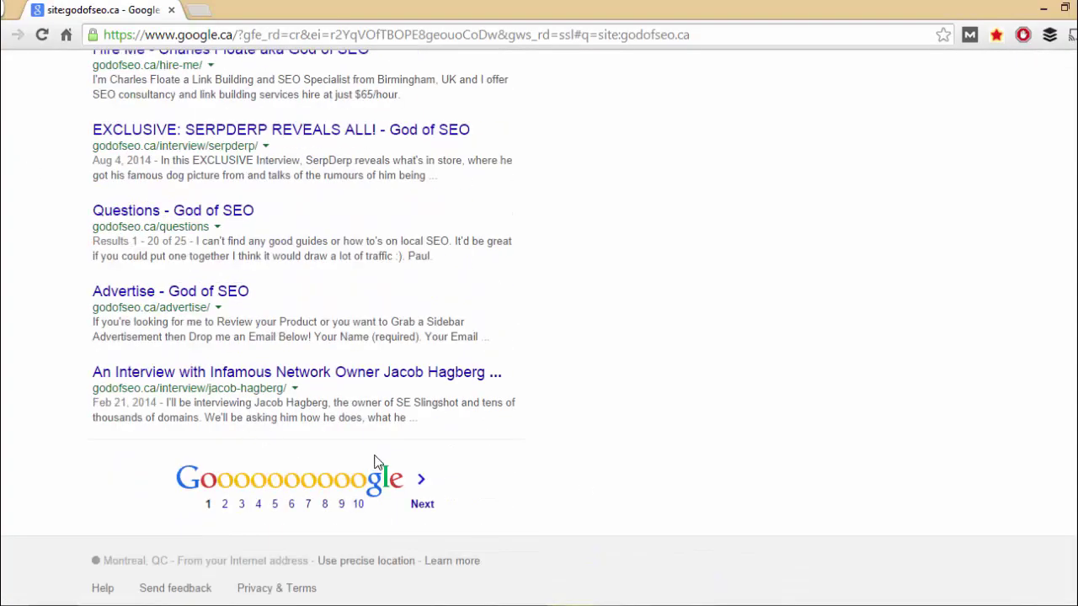
pyautogui.scroll(7, 373, 464)
pyautogui.moveTo(86, 77); pyautogui.dragTo(569, 320)
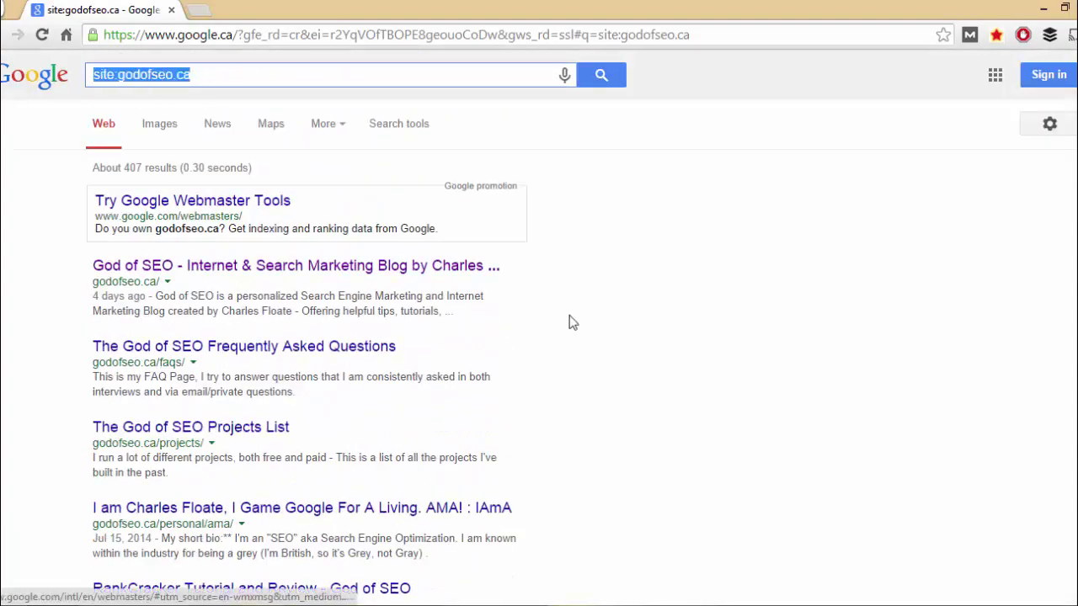
# Replace the query with a link:godofseo.ca search.
pyautogui.press('BackSpace')
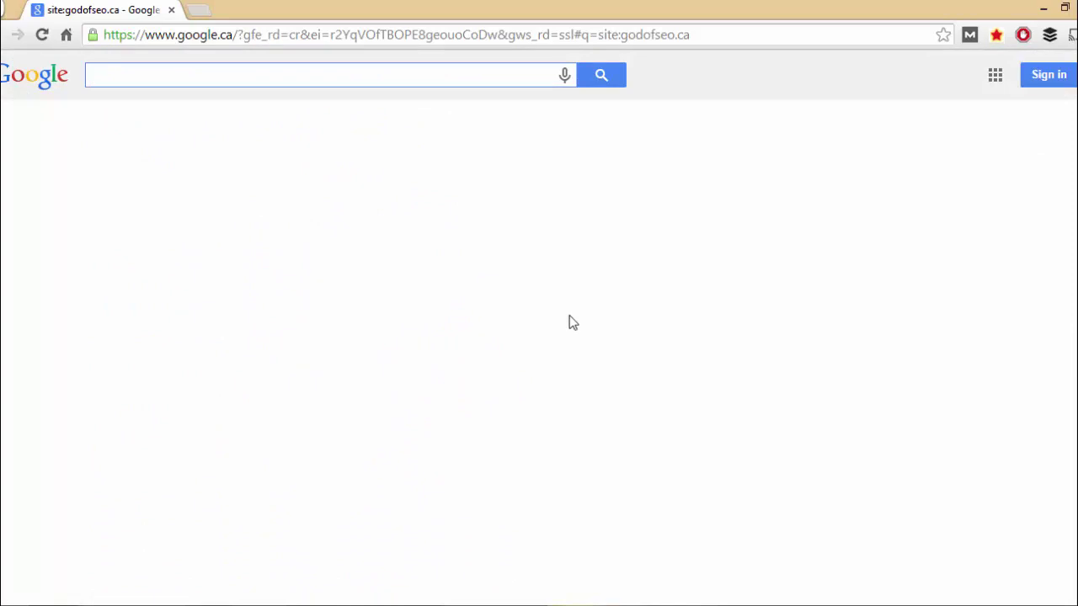
pyautogui.write('lin')
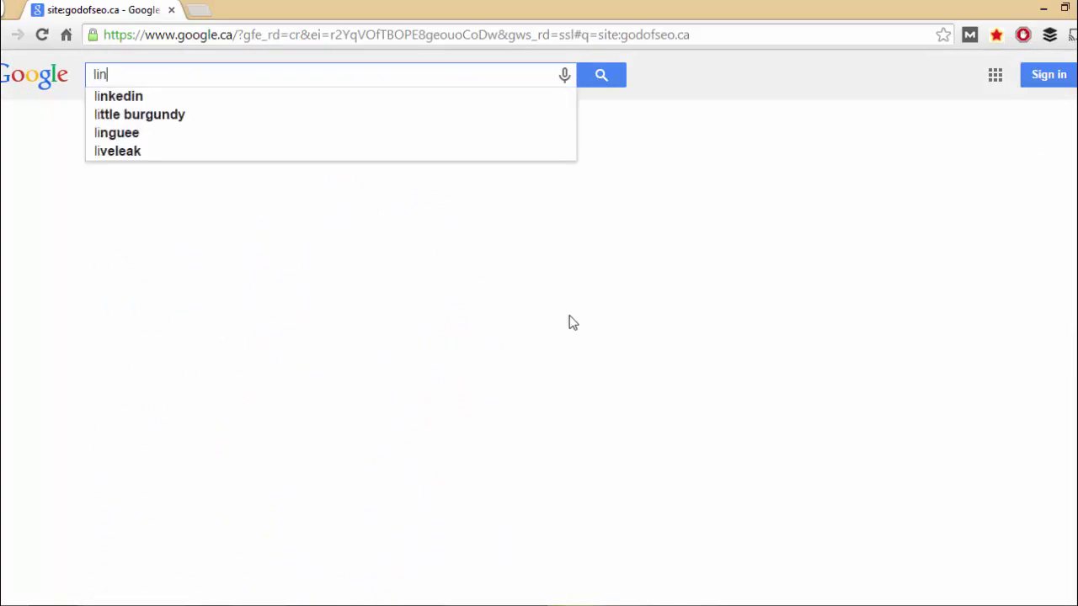
pyautogui.write('k:godofseo.ca')
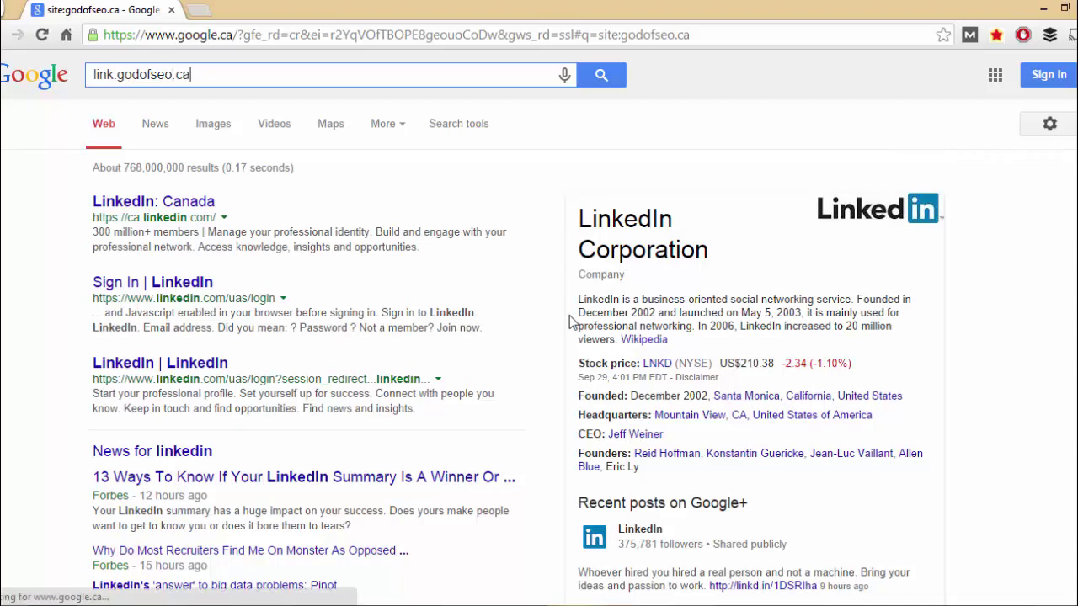
pyautogui.press('Return')
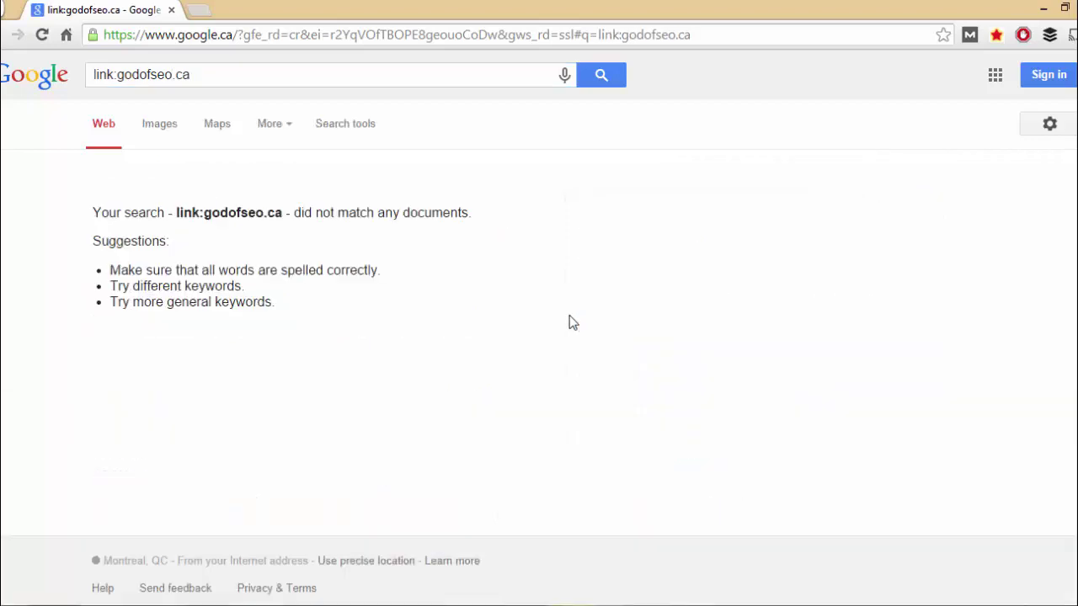
# Append -site:godofseo.ca to the query to exclude the site's own pages.
pyautogui.click(209, 76)
pyautogui.write('-')
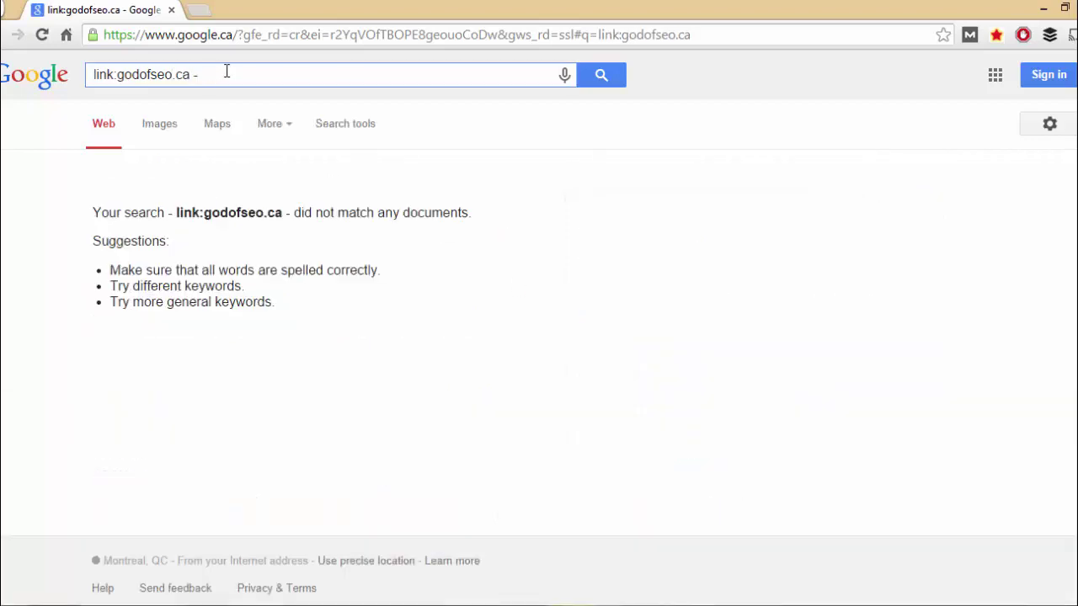
pyautogui.write('site:godofseo.ca')
pyautogui.press('Return')
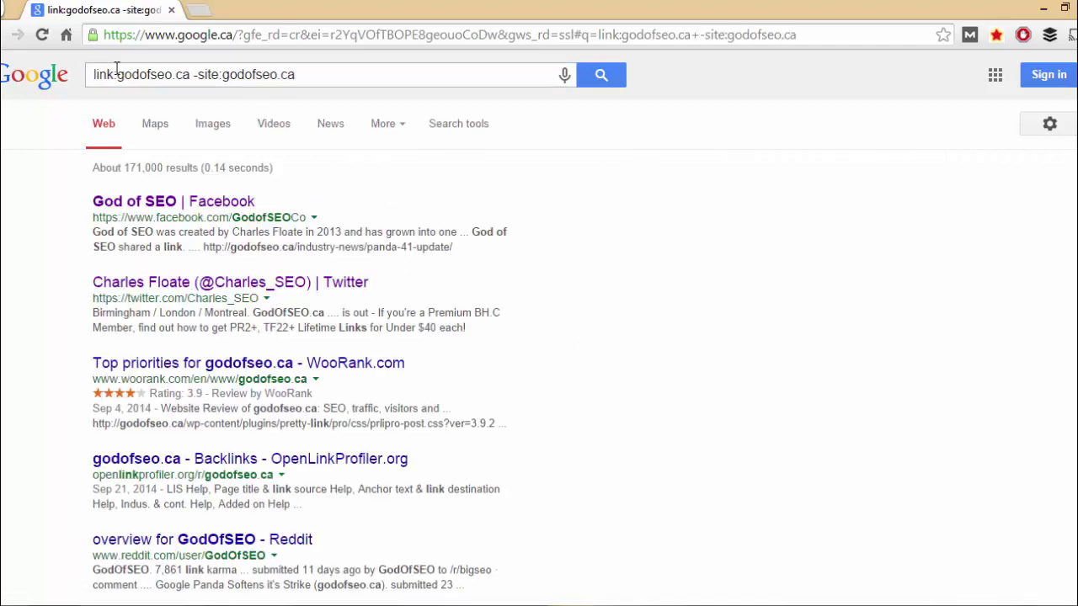
pyautogui.moveTo(193, 74); pyautogui.dragTo(414, 90)
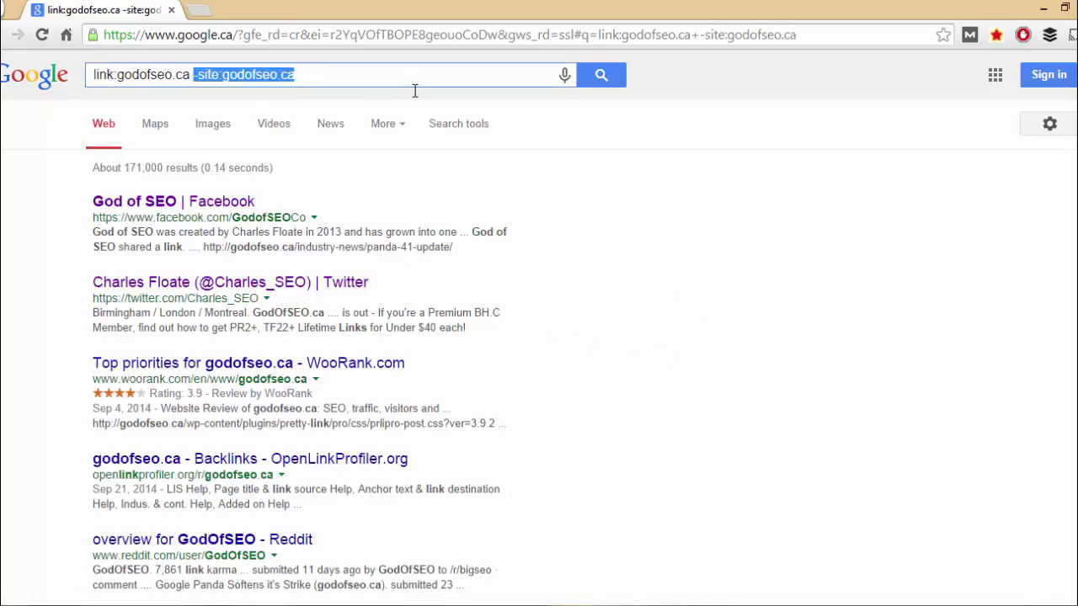
pyautogui.click(414, 90)
pyautogui.scroll(-1, 597, 325)
pyautogui.scroll(1, 597, 325)
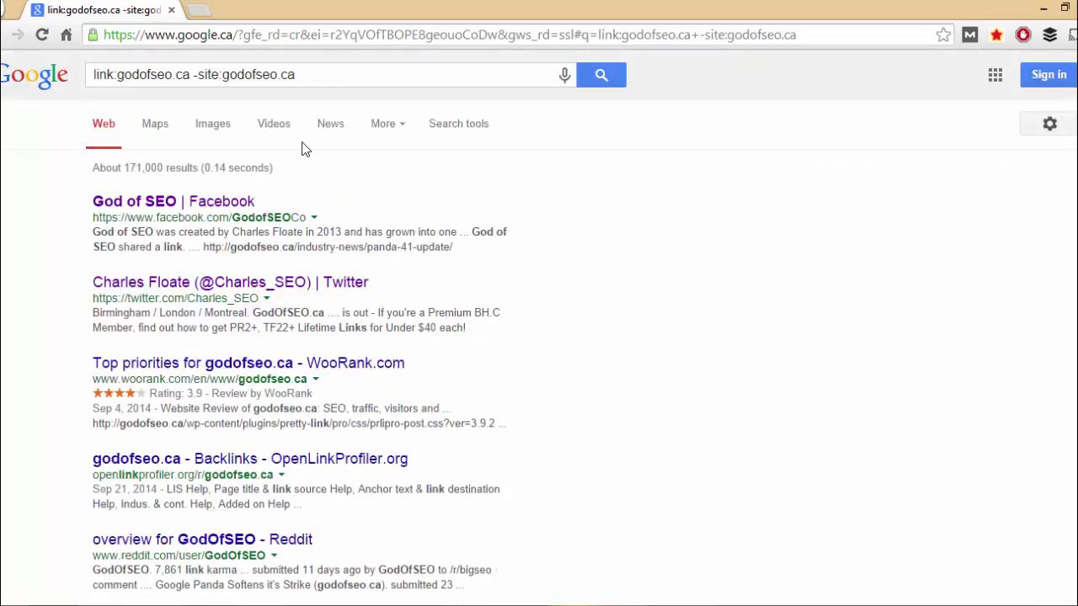
# Look through the roughly 171,000 external results linking to godofseo.ca.
pyautogui.click(196, 74)
pyautogui.click(337, 80)
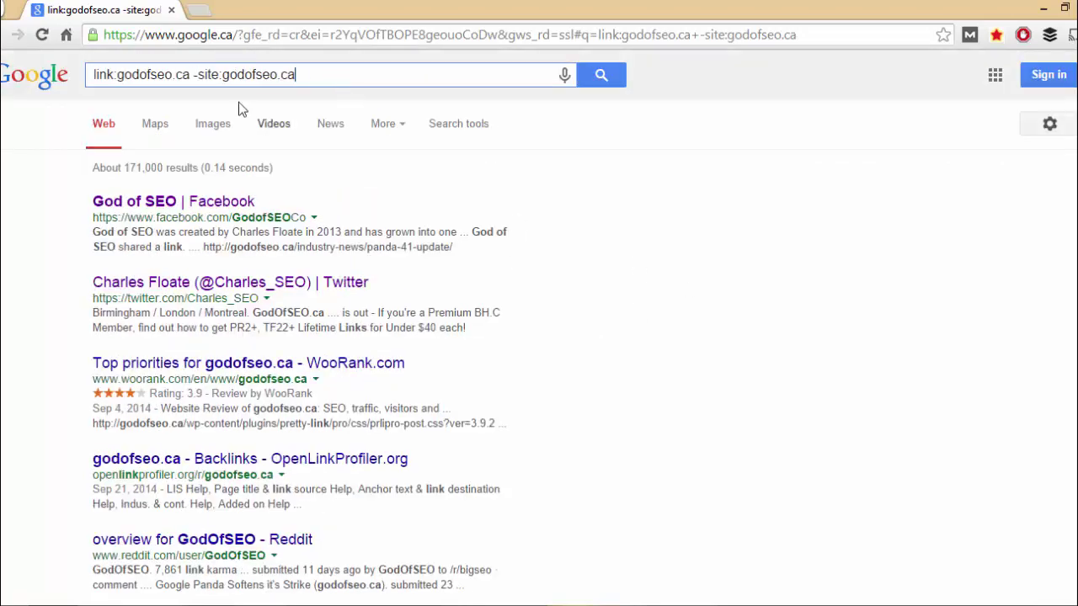
pyautogui.moveTo(192, 76); pyautogui.dragTo(73, 81)
pyautogui.click(37, 181)
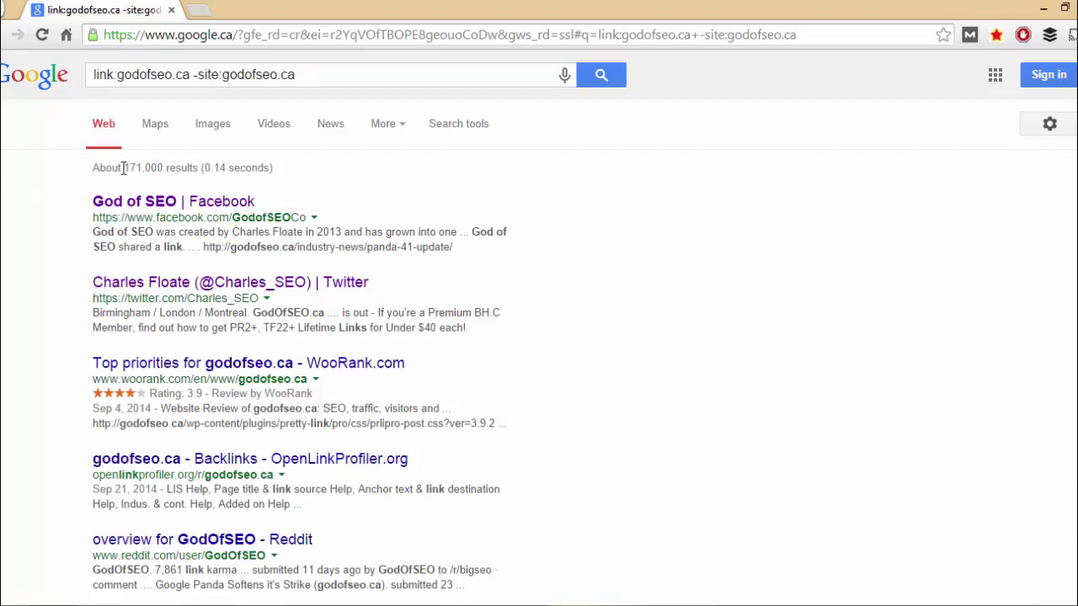
pyautogui.scroll(-1, 505, 269)
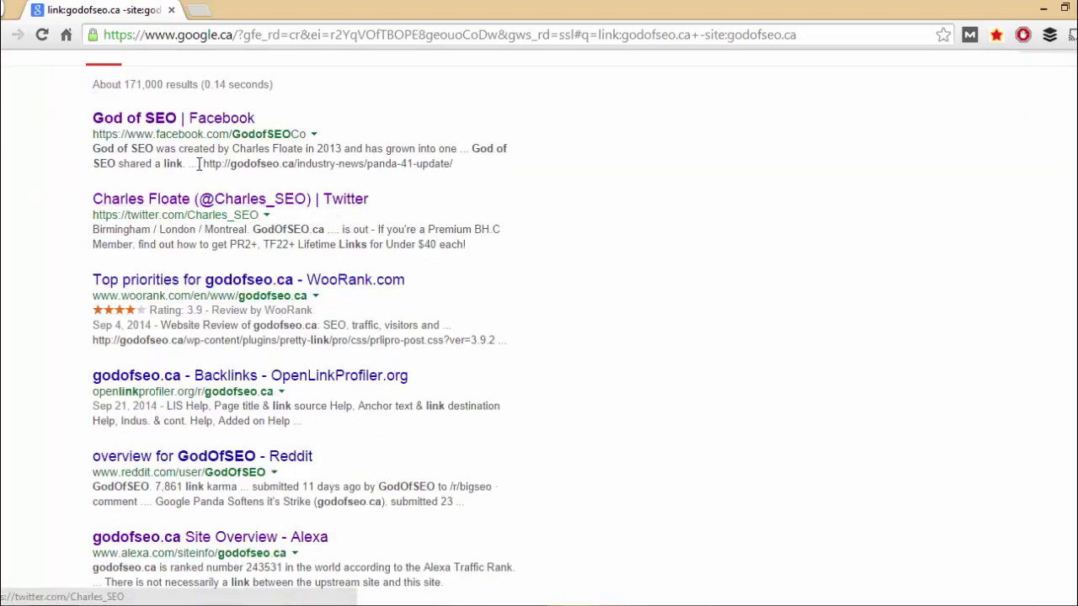
pyautogui.scroll(-2, 212, 246)
pyautogui.scroll(1, 289, 262)
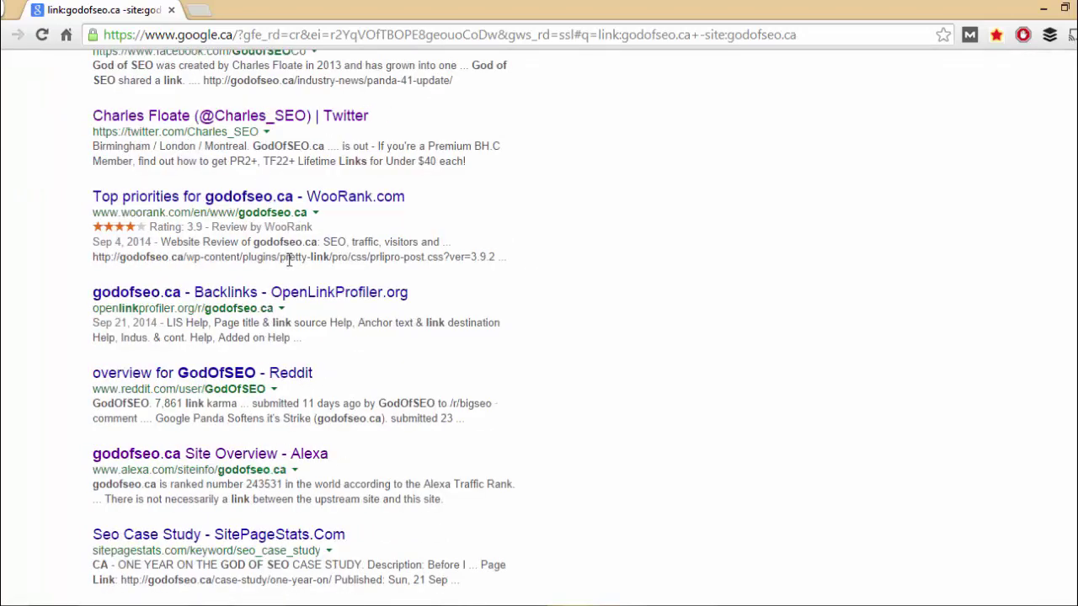
pyautogui.scroll(1, 69, 118)
pyautogui.scroll(-2, 623, 320)
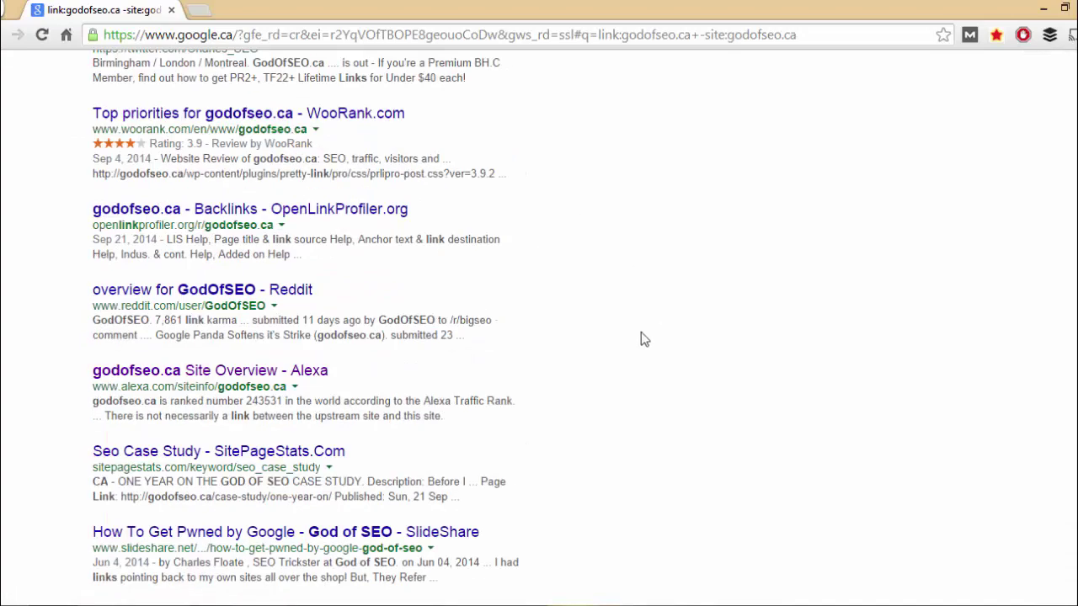
pyautogui.scroll(-2, 374, 283)
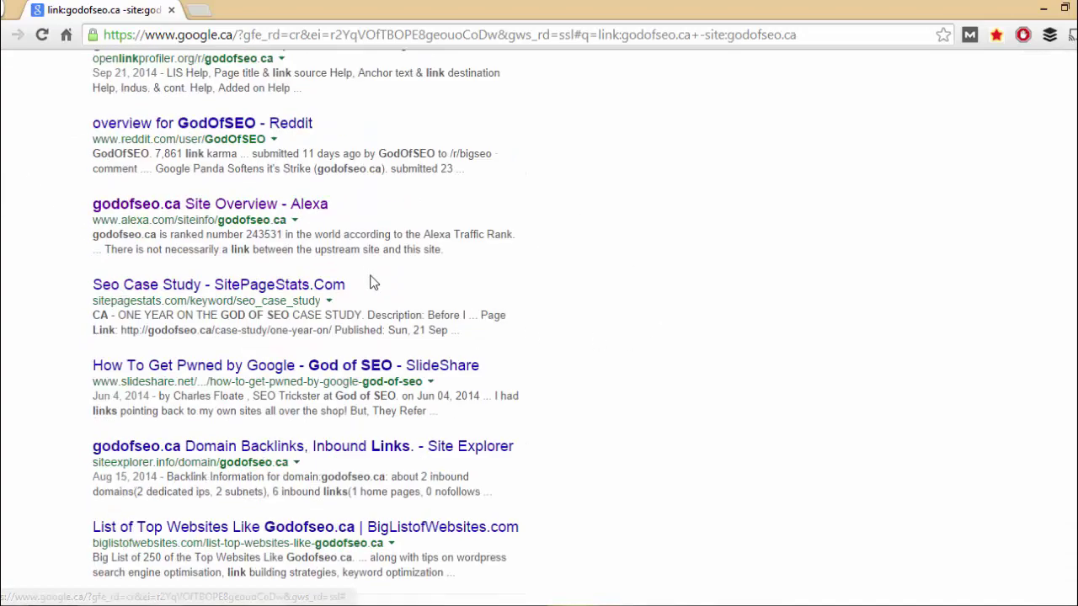
pyautogui.scroll(-2, 374, 283)
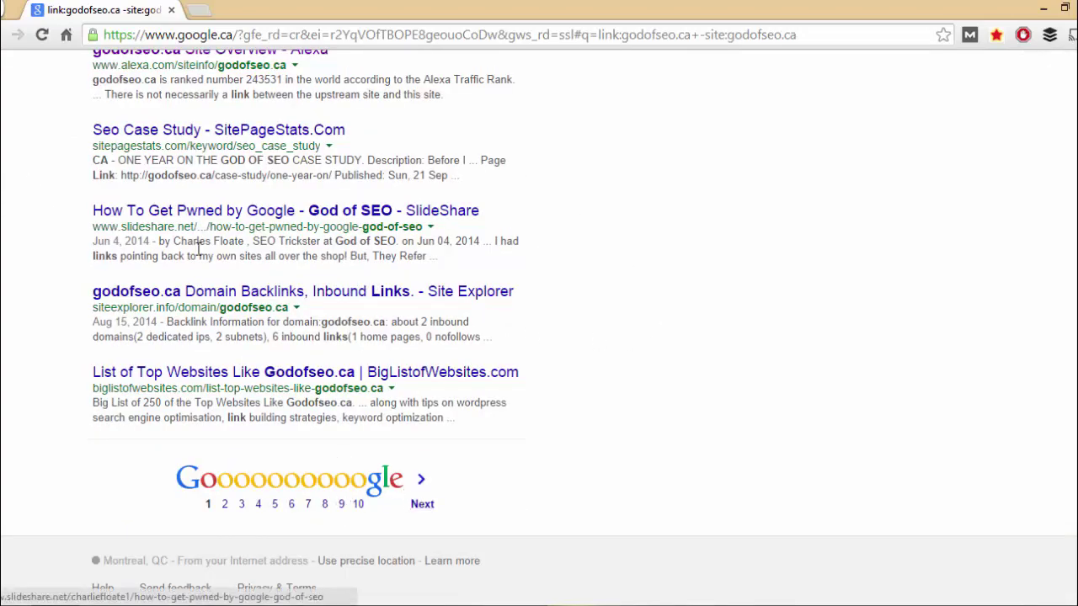
# Go to page 6 of the backlink results and read through it.
pyautogui.click(292, 504)
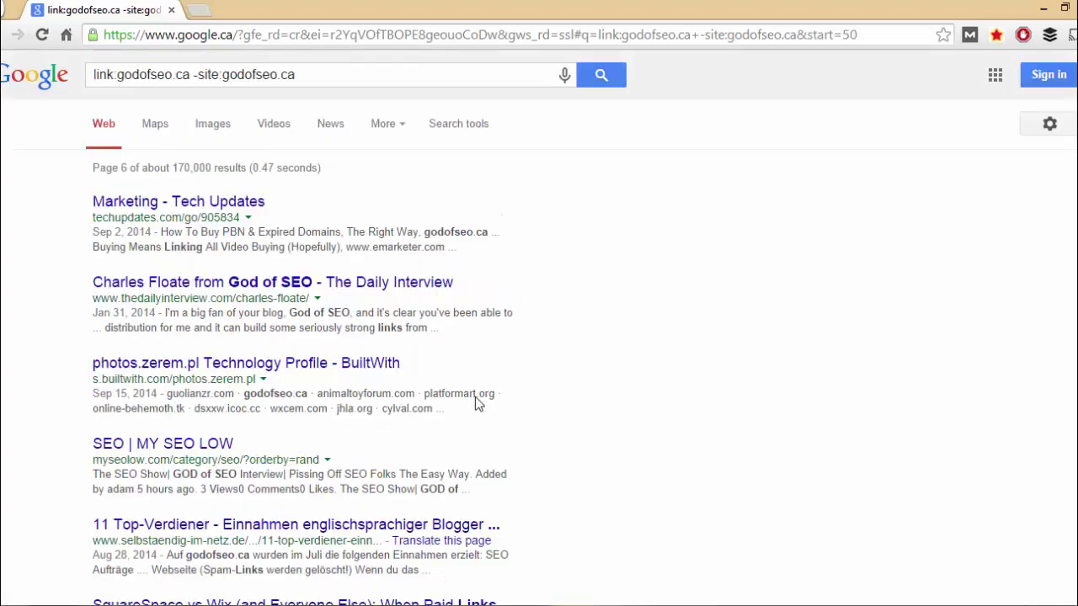
pyautogui.scroll(-3, 270, 280)
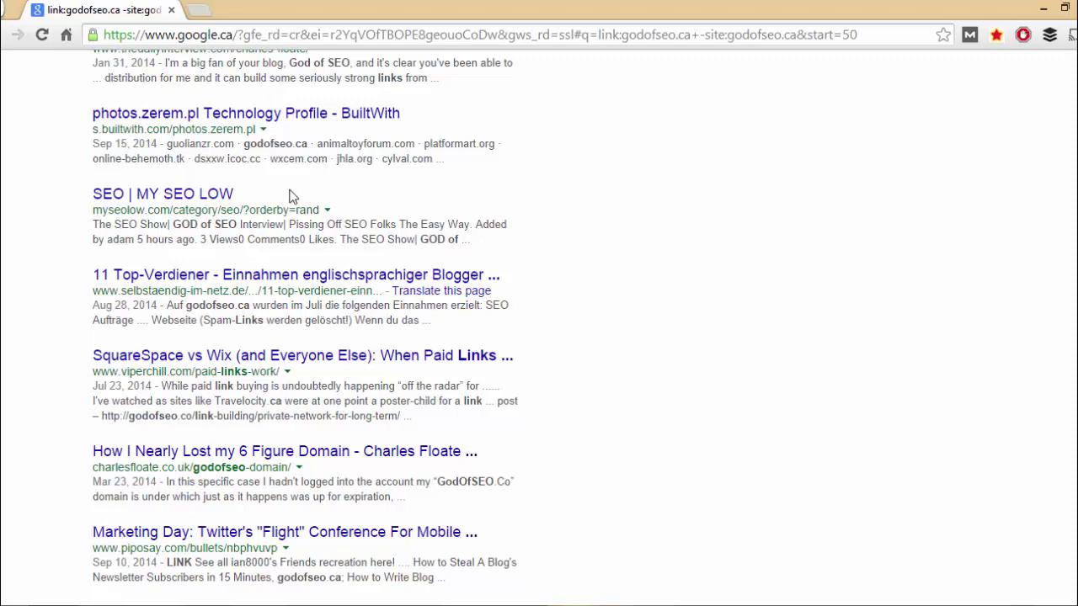
pyautogui.scroll(-1, 303, 219)
pyautogui.scroll(-2, 315, 244)
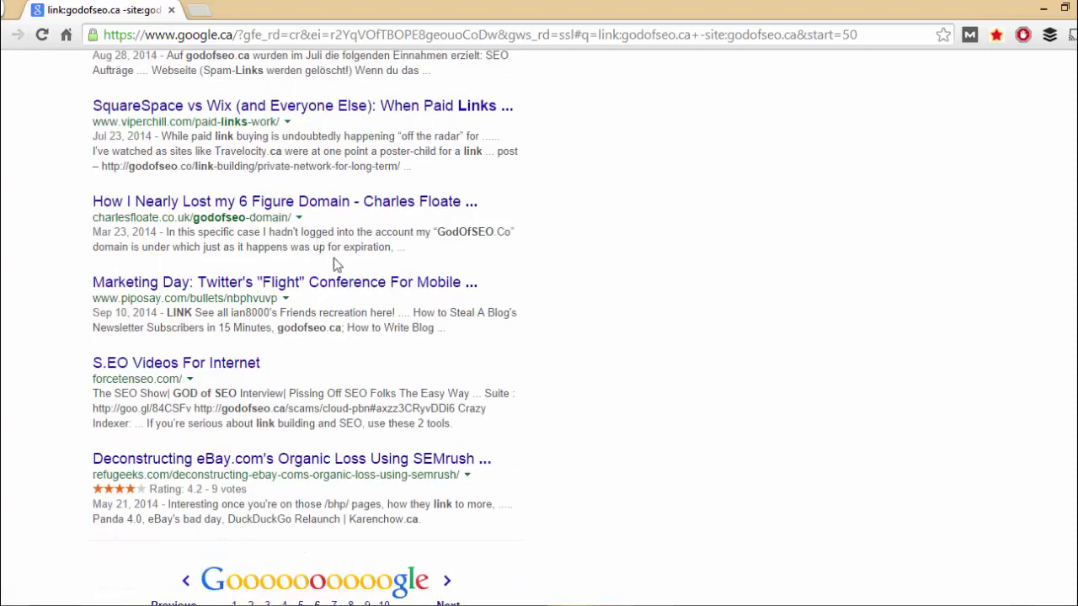
pyautogui.scroll(-1, 522, 344)
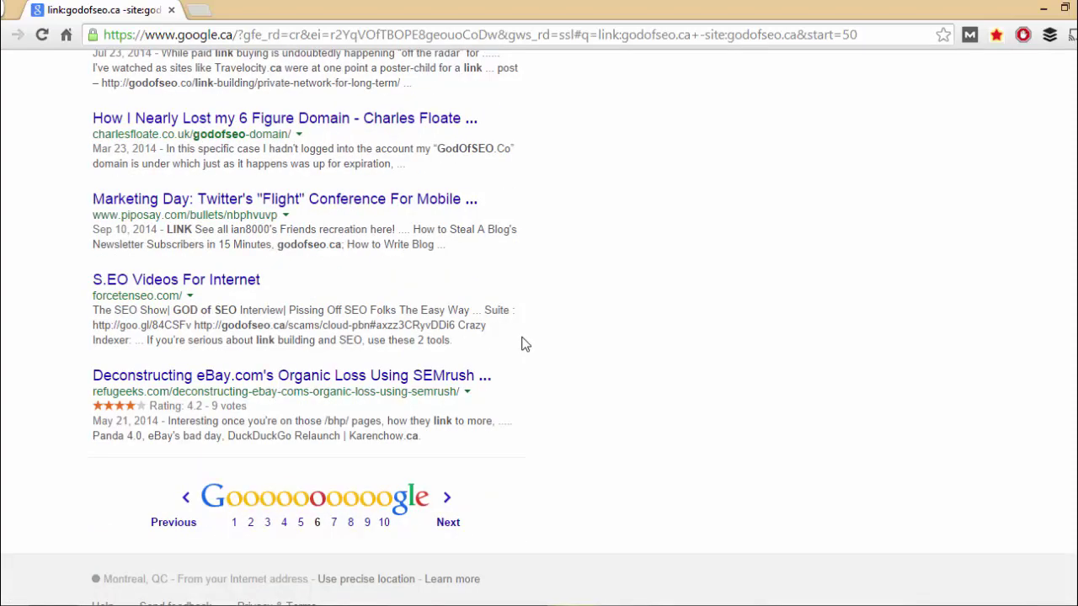
pyautogui.moveTo(168, 325); pyautogui.dragTo(317, 340)
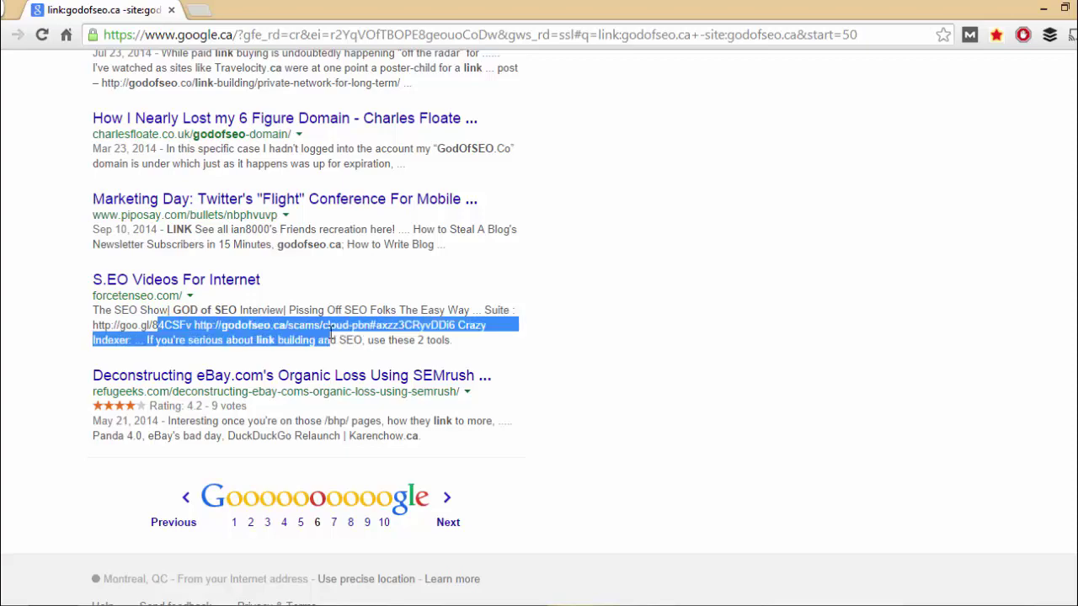
pyautogui.click(317, 340)
pyautogui.scroll(10, 581, 471)
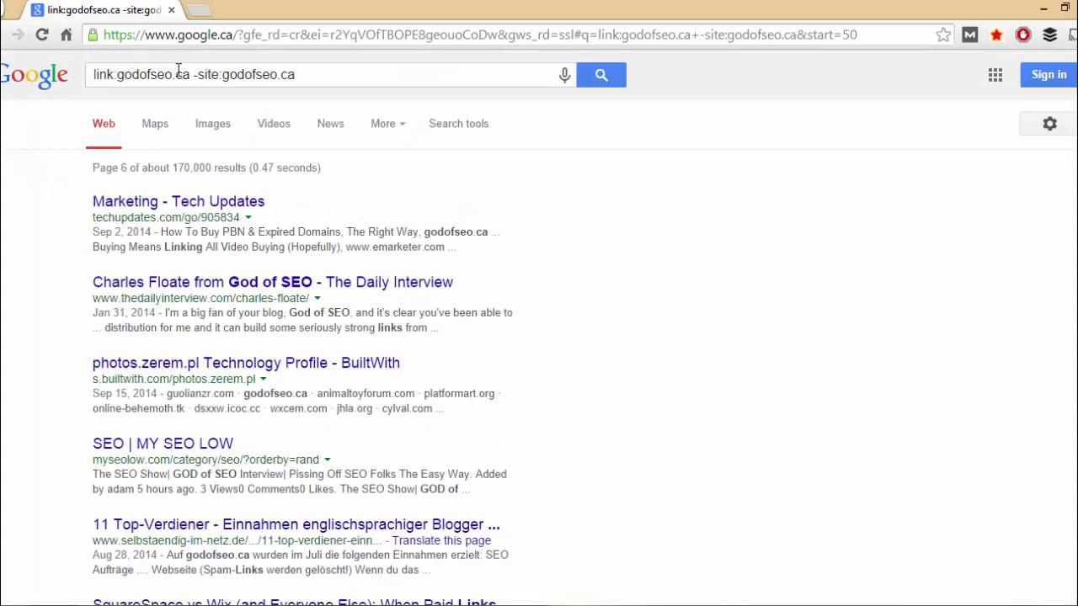
# Return to the first results page and put the cursor in the query.
pyautogui.tripleClick(193, 74)
pyautogui.click(601, 251)
pyautogui.scroll(-10, 581, 303)
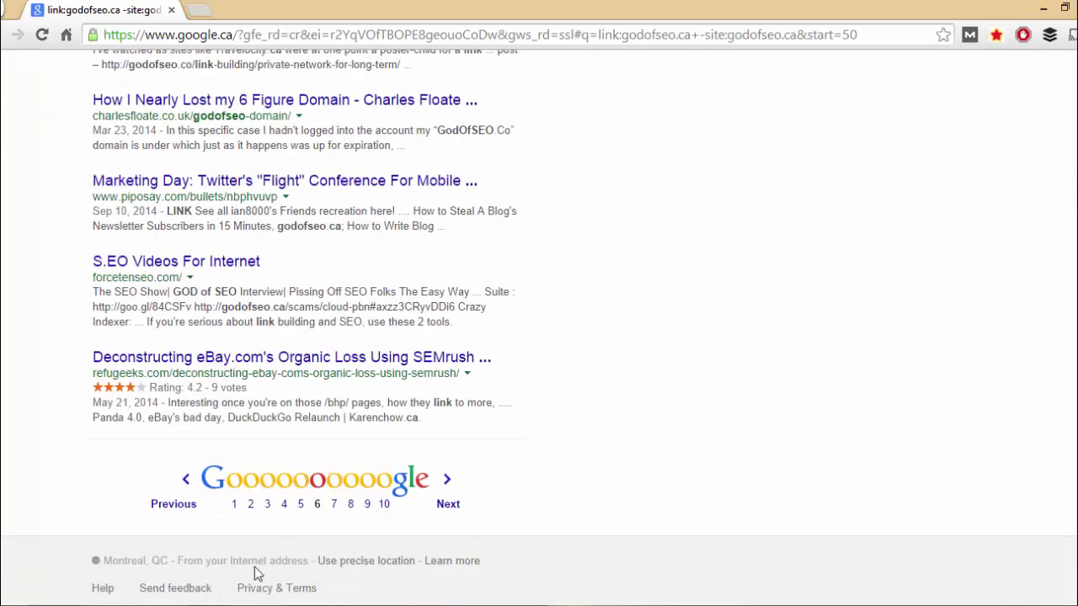
pyautogui.click(236, 508)
pyautogui.click(102, 74)
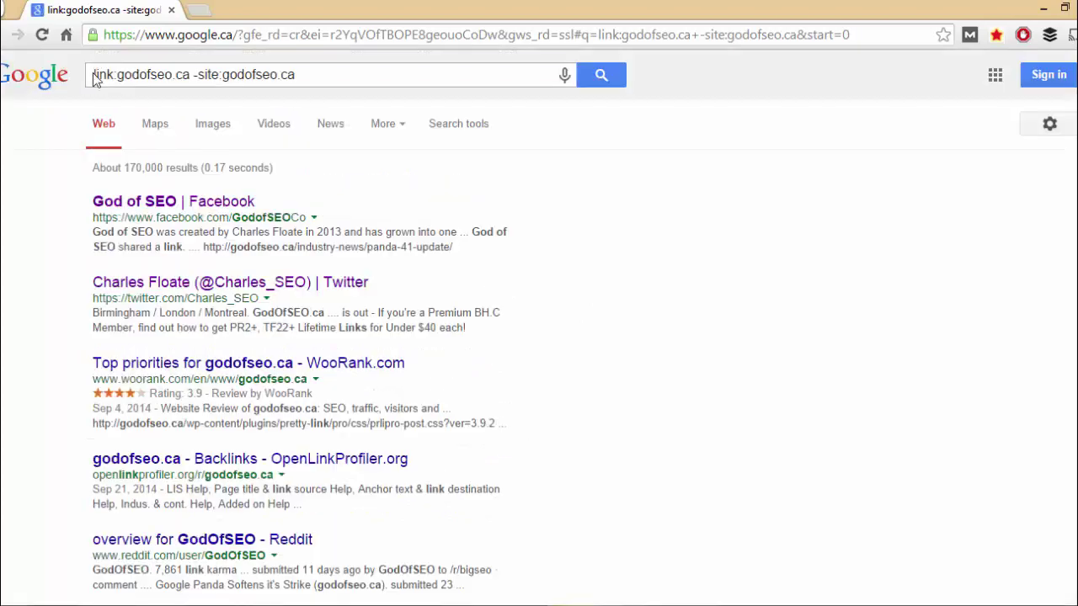
pyautogui.tripleClick(160, 74)
pyautogui.click(187, 74)
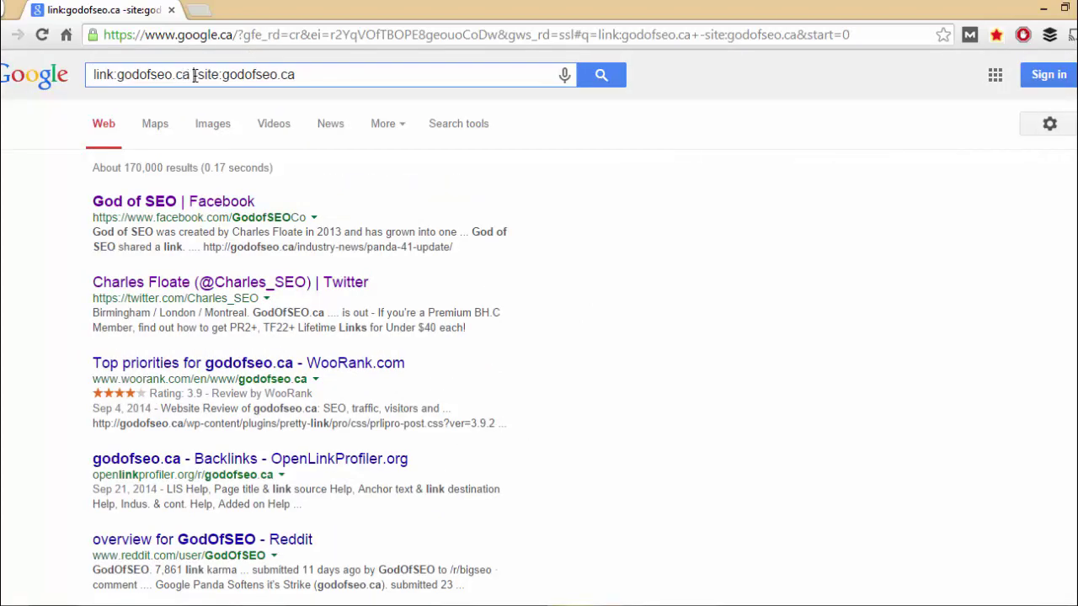
pyautogui.moveTo(193, 74); pyautogui.dragTo(315, 76)
pyautogui.click(246, 74)
pyautogui.moveTo(246, 74); pyautogui.dragTo(368, 76)
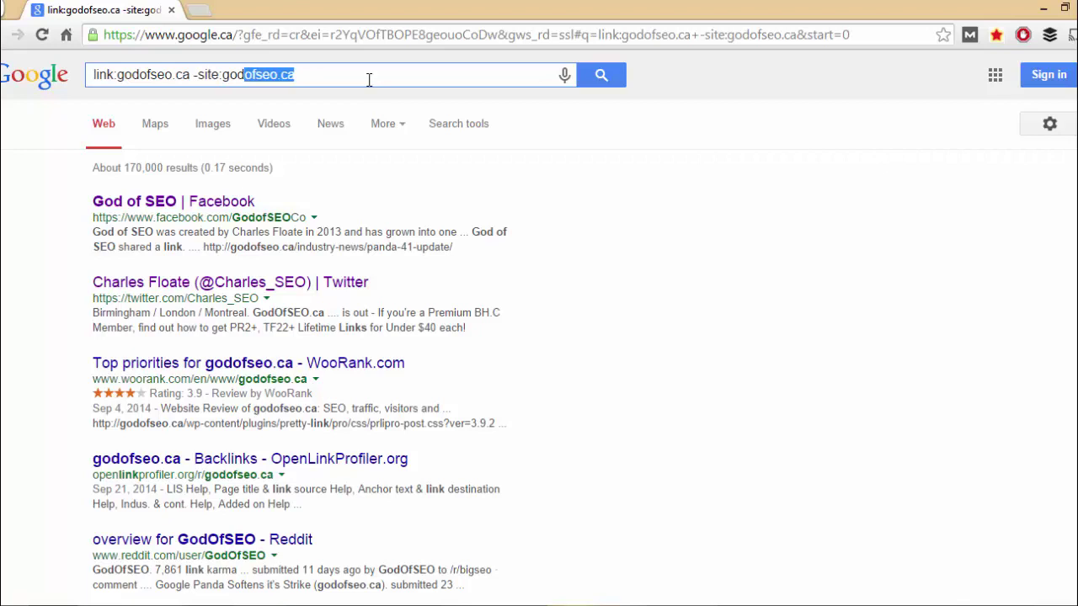
pyautogui.click(367, 76)
pyautogui.click(199, 10)
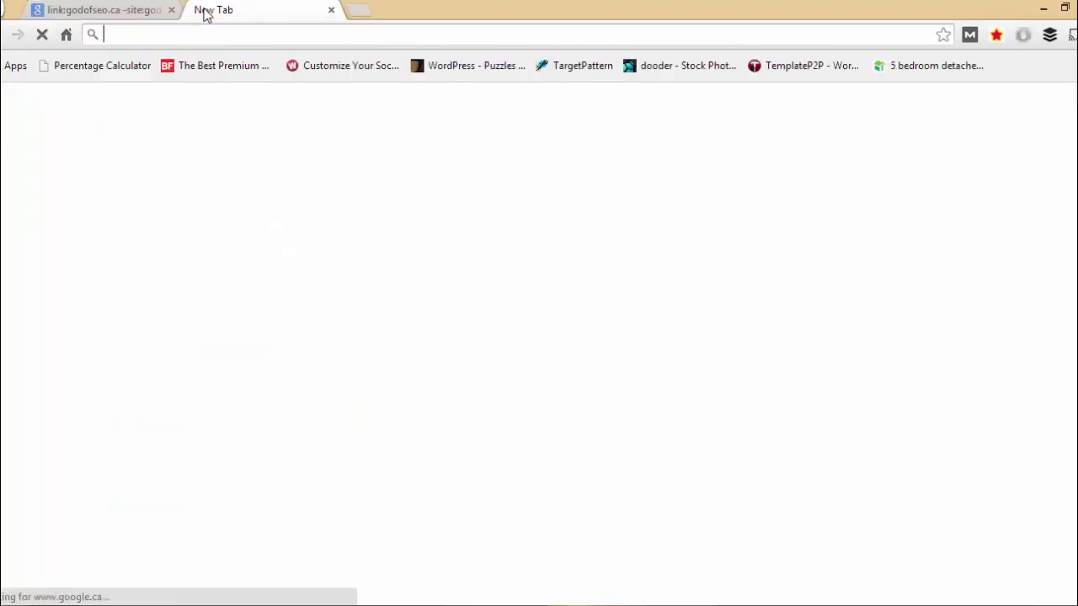
pyautogui.write('openlinkprofiler.org')
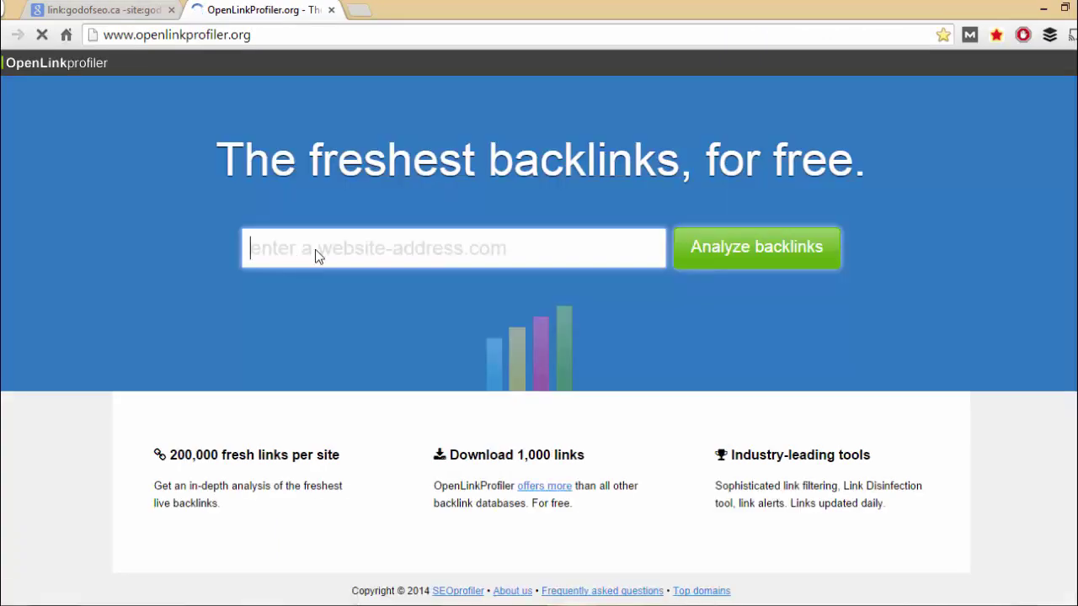
pyautogui.click(318, 248)
pyautogui.click(315, 299)
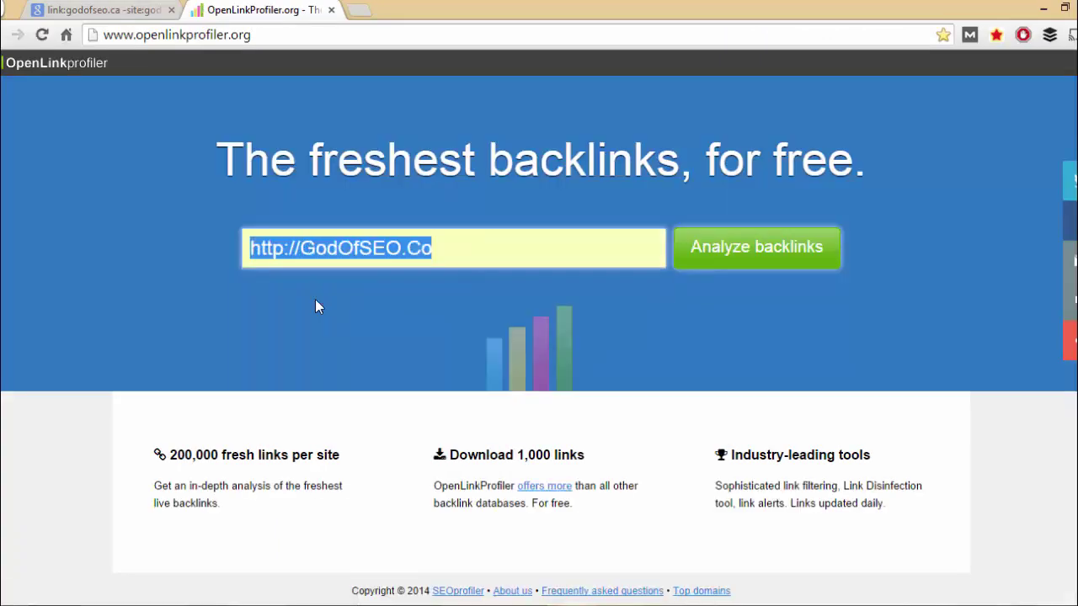
pyautogui.press('Down')
pyautogui.press('Down')
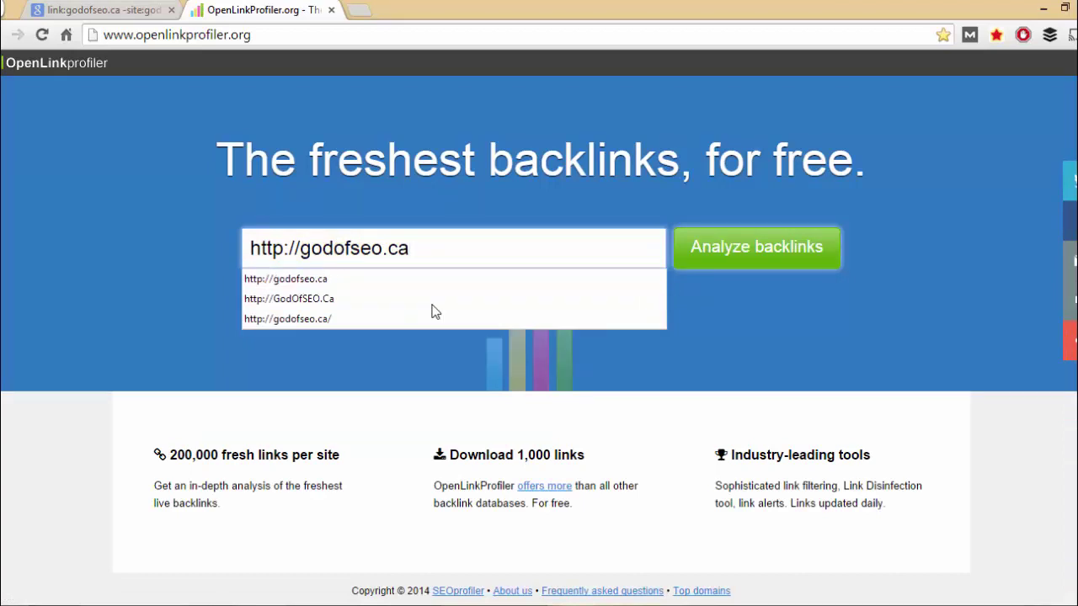
pyautogui.press('Return')
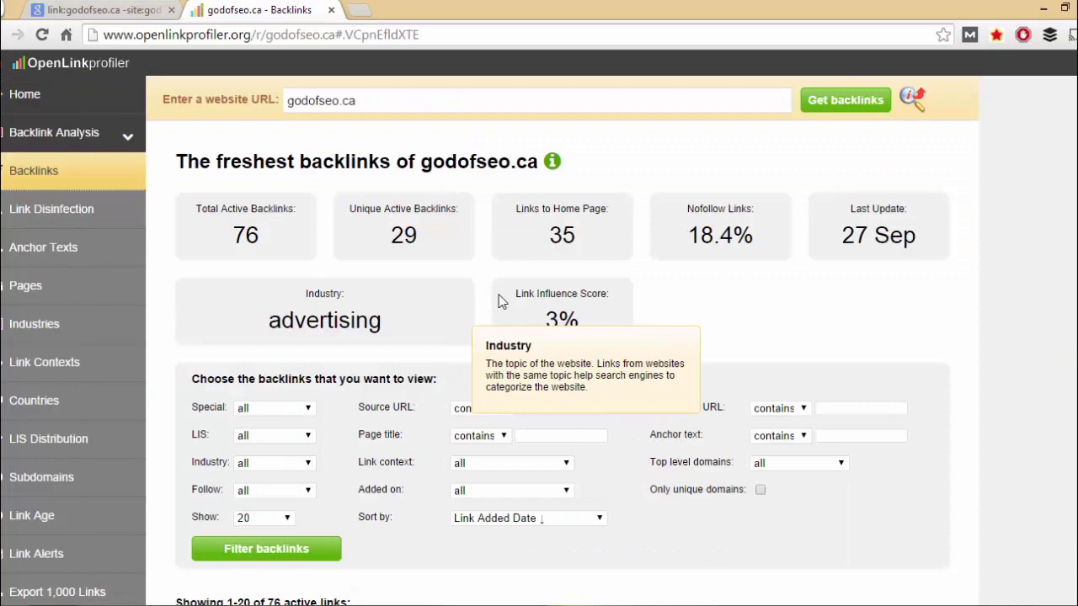
pyautogui.scroll(-6, 498, 296)
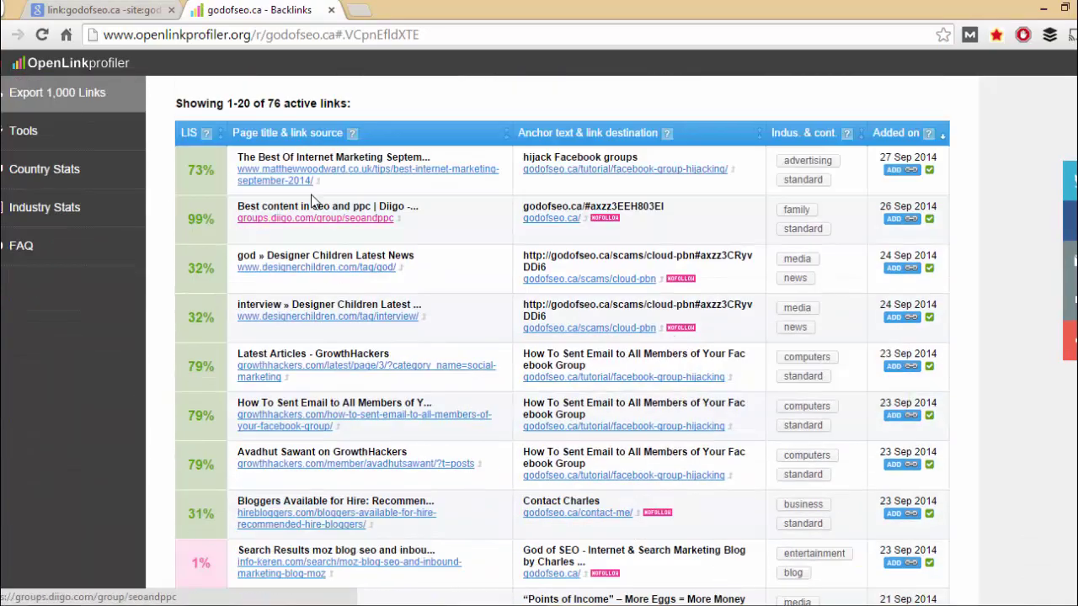
pyautogui.scroll(-2, 421, 345)
pyautogui.scroll(-1, 423, 352)
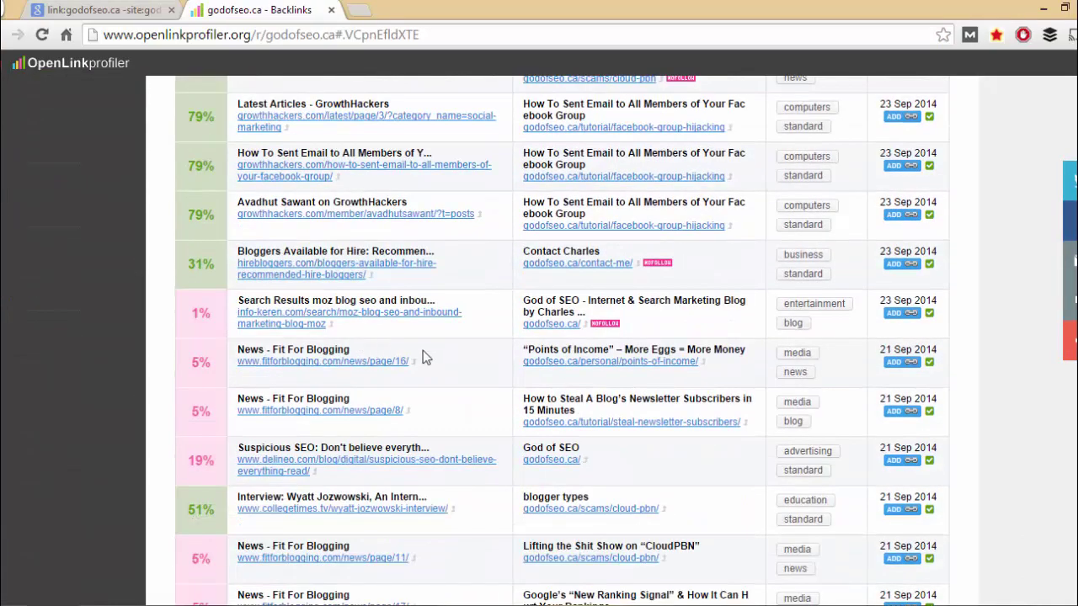
pyautogui.scroll(-6, 424, 352)
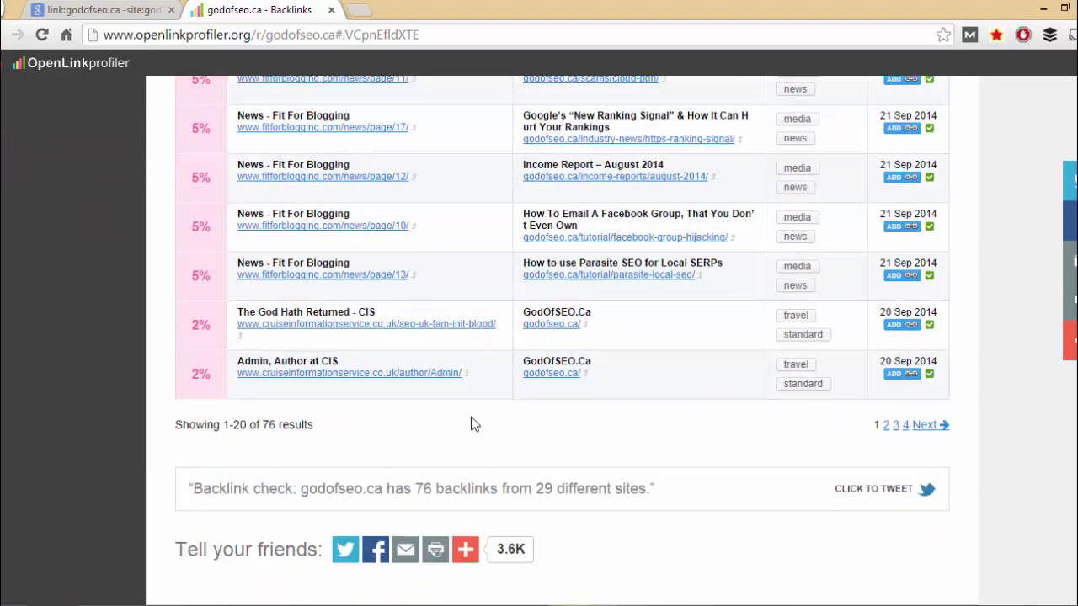
pyautogui.scroll(4, 469, 424)
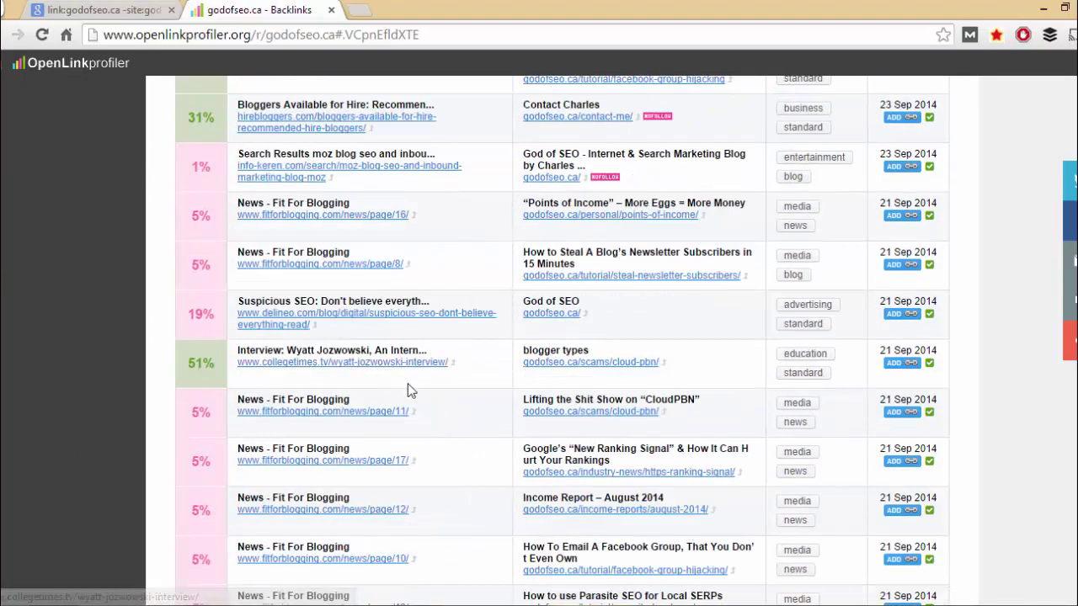
pyautogui.scroll(1, 408, 384)
pyautogui.scroll(2, 431, 378)
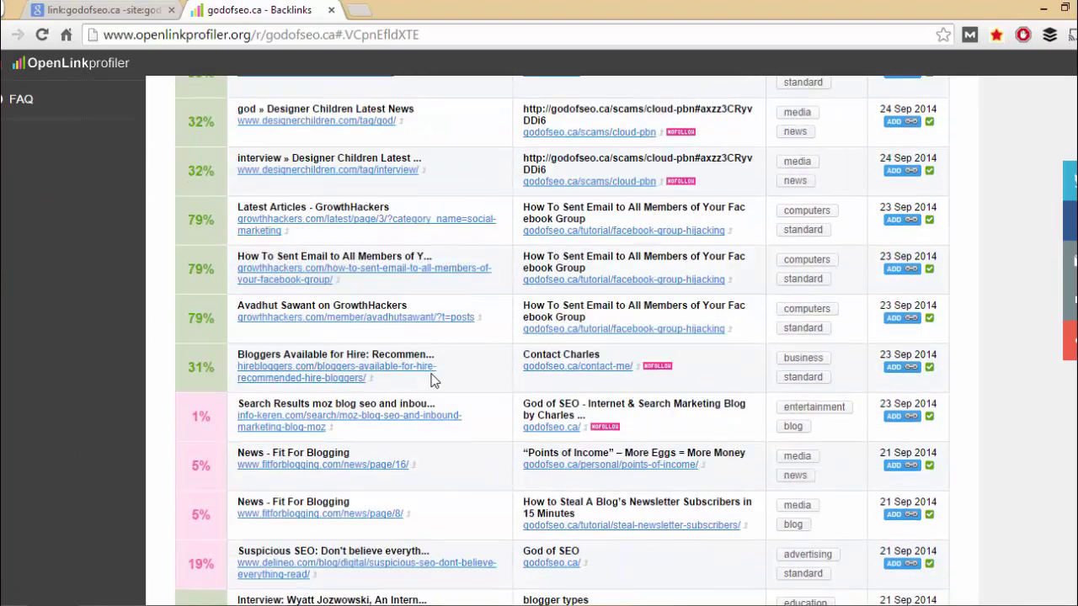
pyautogui.scroll(2, 430, 381)
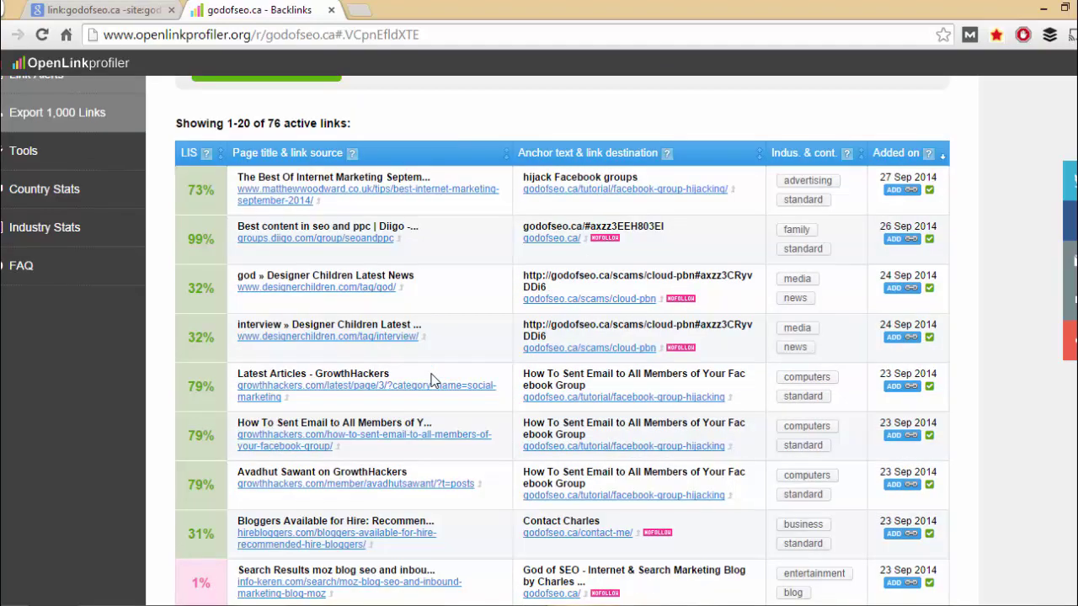
pyautogui.scroll(5, 430, 380)
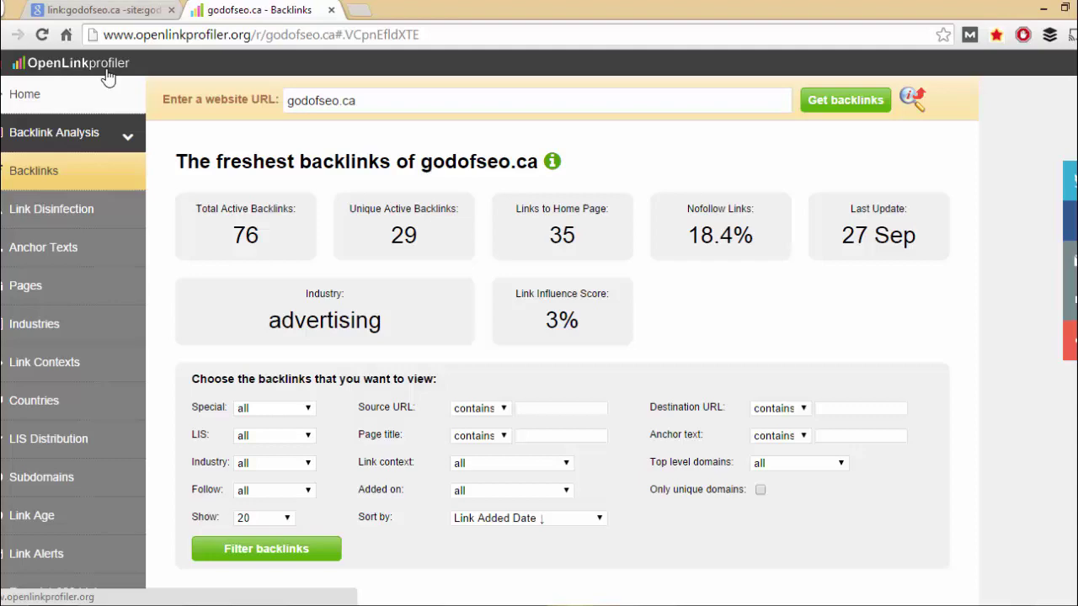
# Go back to the link:godofseo.ca -site:godofseo.ca Google results and open Search tools.
pyautogui.click(107, 78)
pyautogui.hotkey('ctrl', 'Tab')
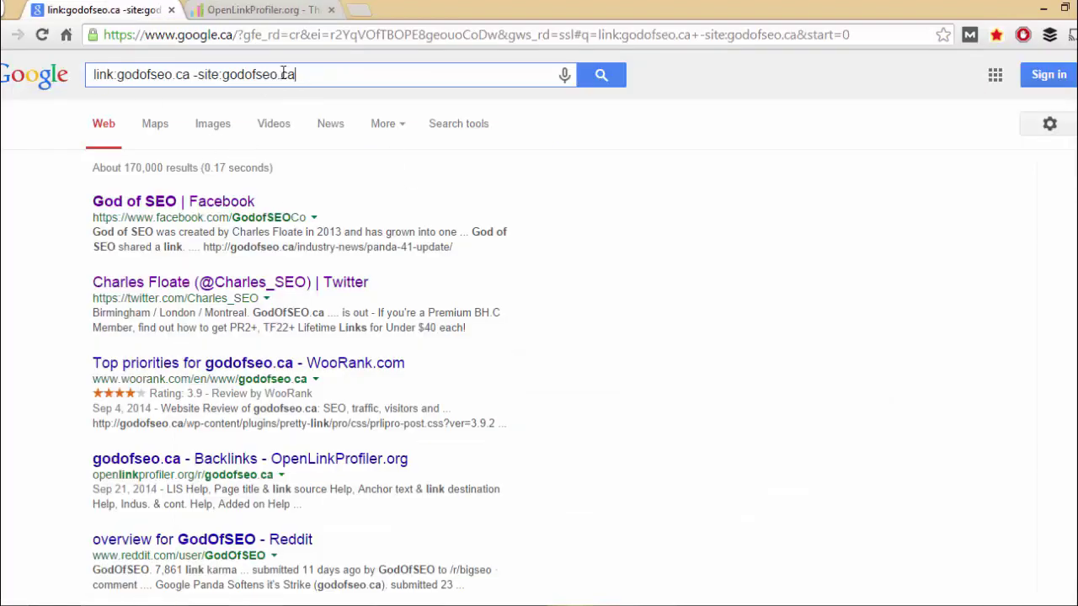
pyautogui.moveTo(192, 74); pyautogui.dragTo(314, 79)
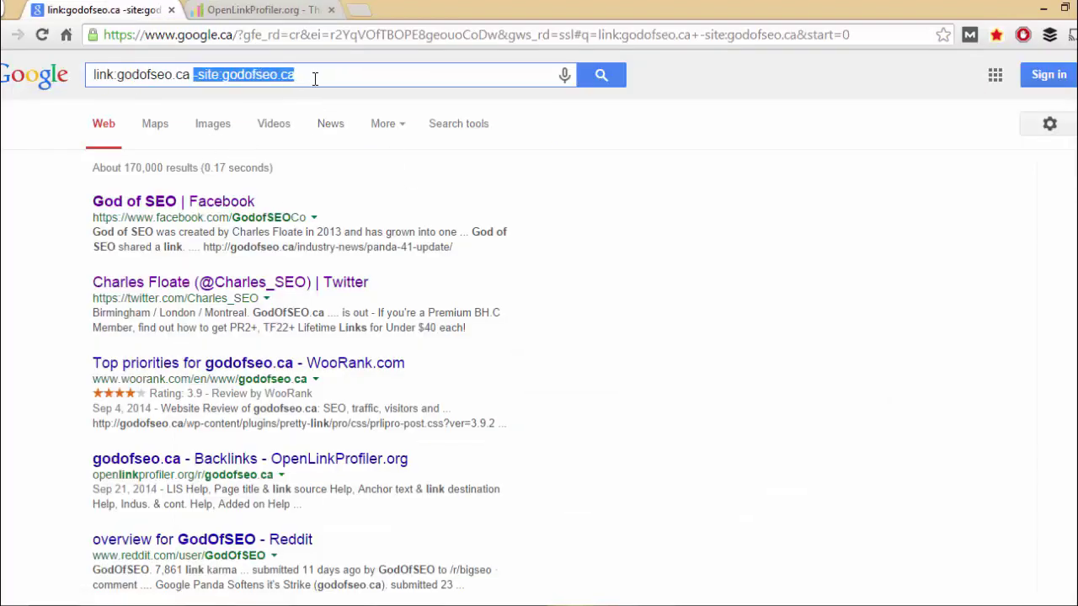
pyautogui.click(314, 79)
pyautogui.scroll(-7, 679, 320)
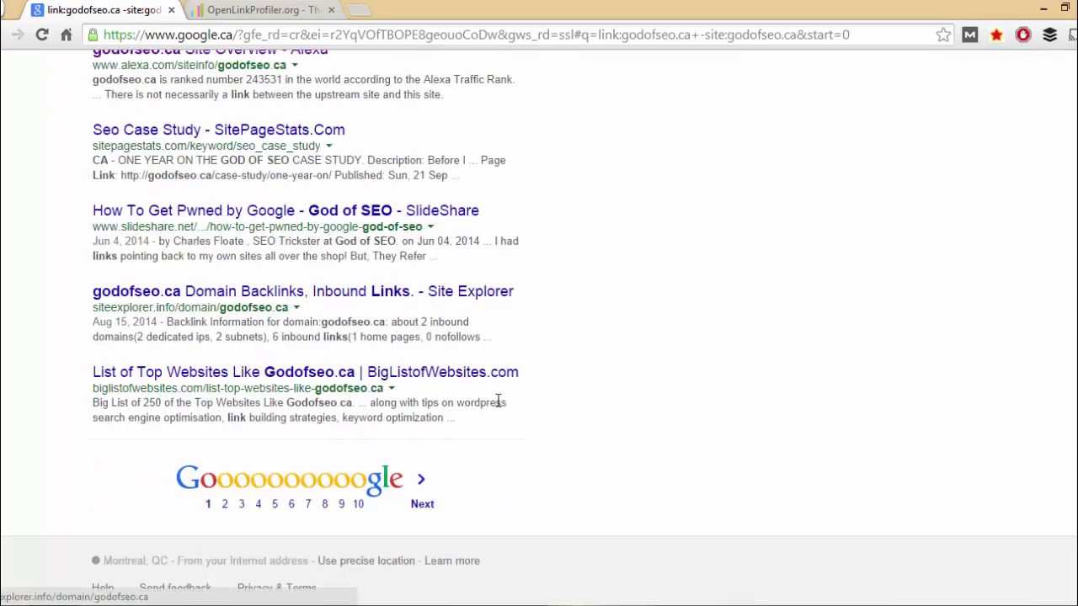
pyautogui.scroll(7, 493, 532)
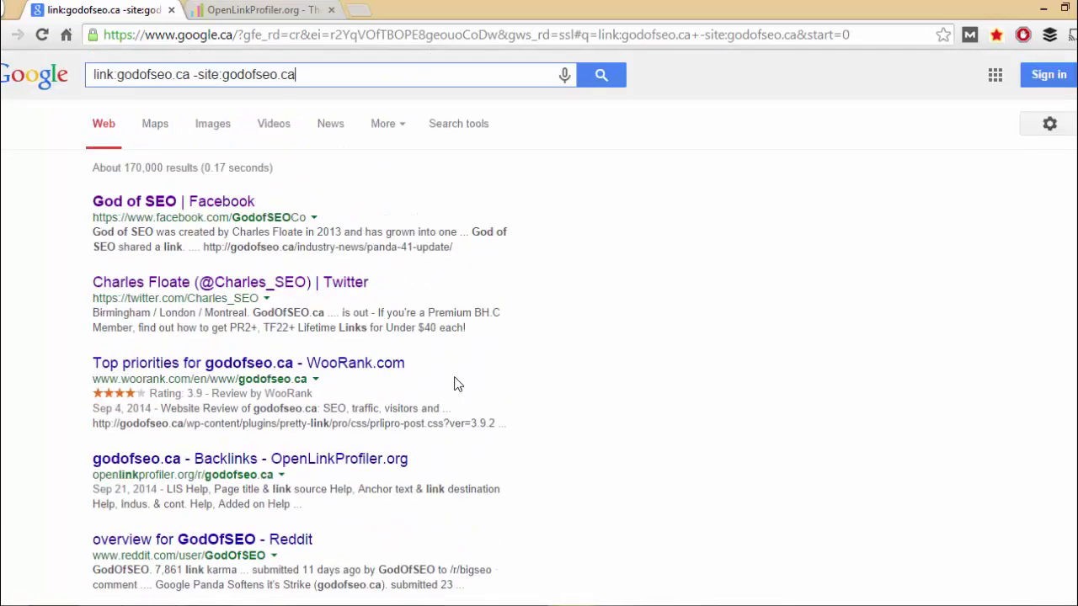
pyautogui.click(443, 131)
# Set the time filter to Past 24 hours, leaving three backlink results.
pyautogui.click(310, 167)
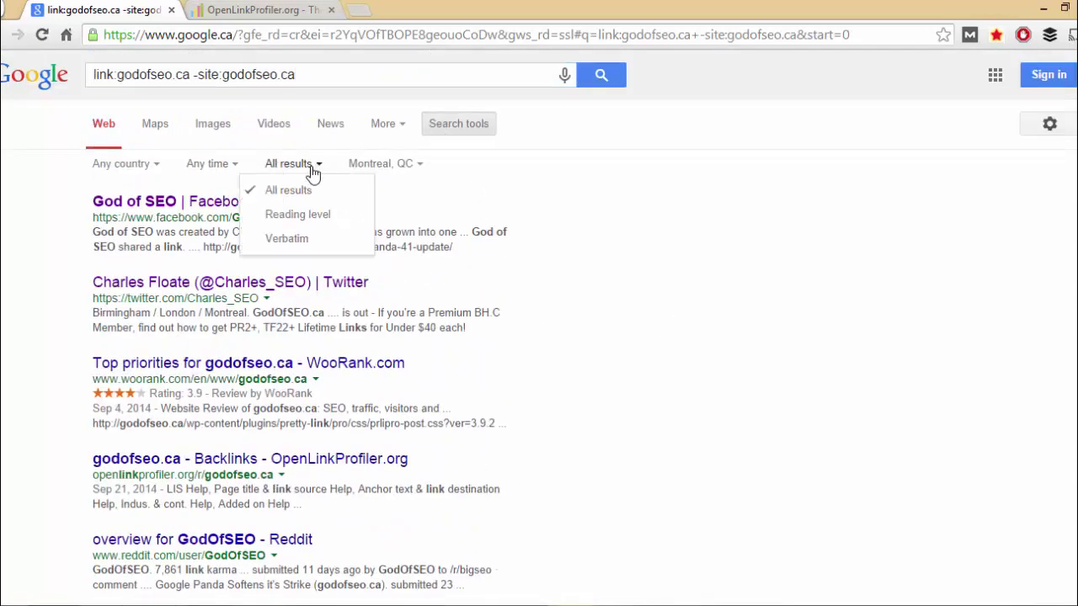
pyautogui.click(196, 165)
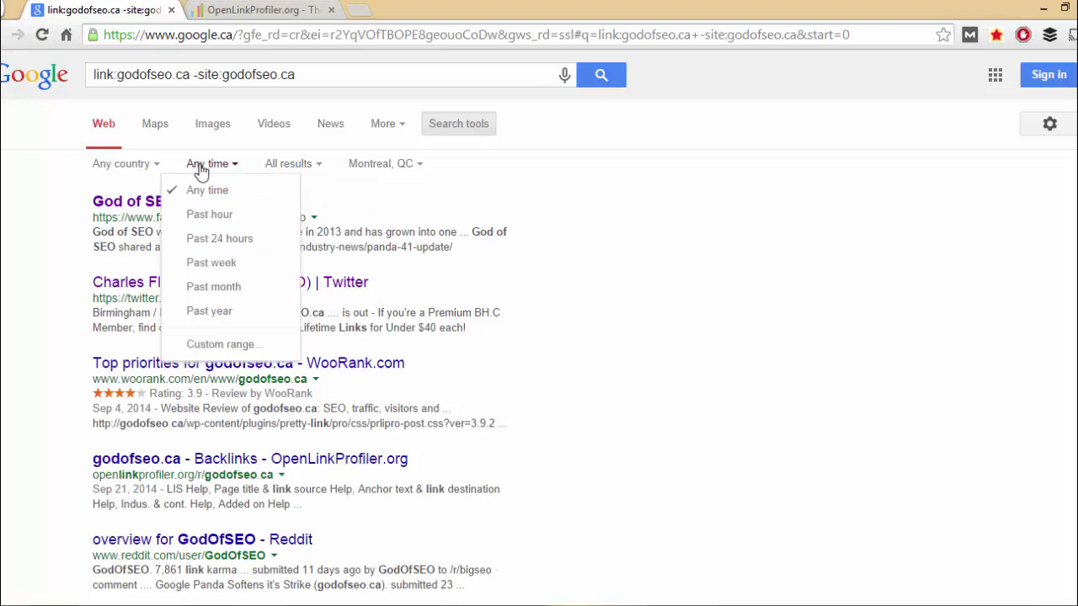
pyautogui.click(232, 243)
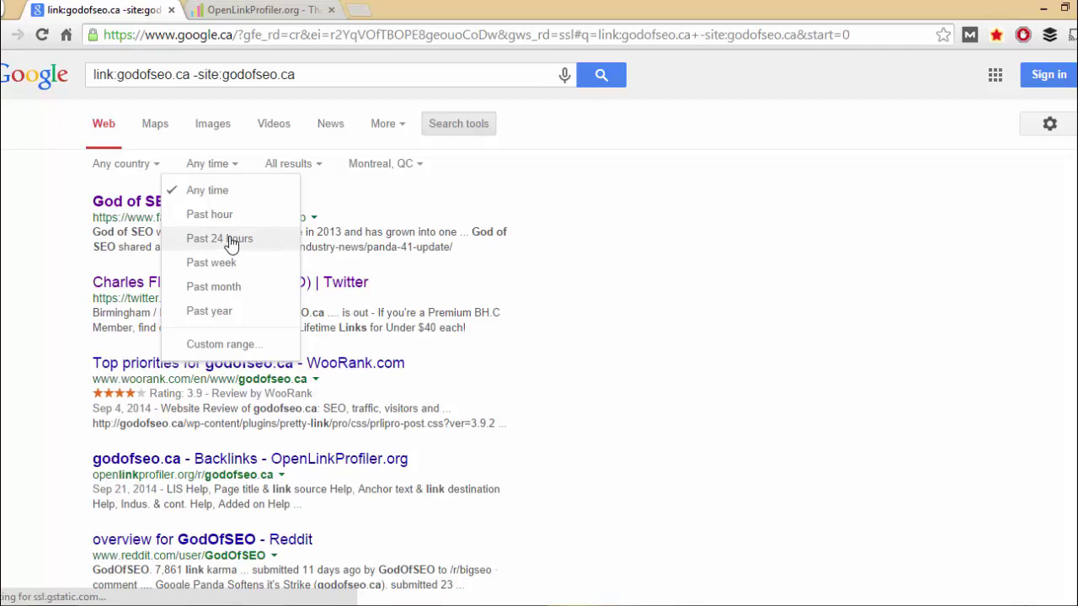
pyautogui.moveTo(11, 196); pyautogui.dragTo(468, 329)
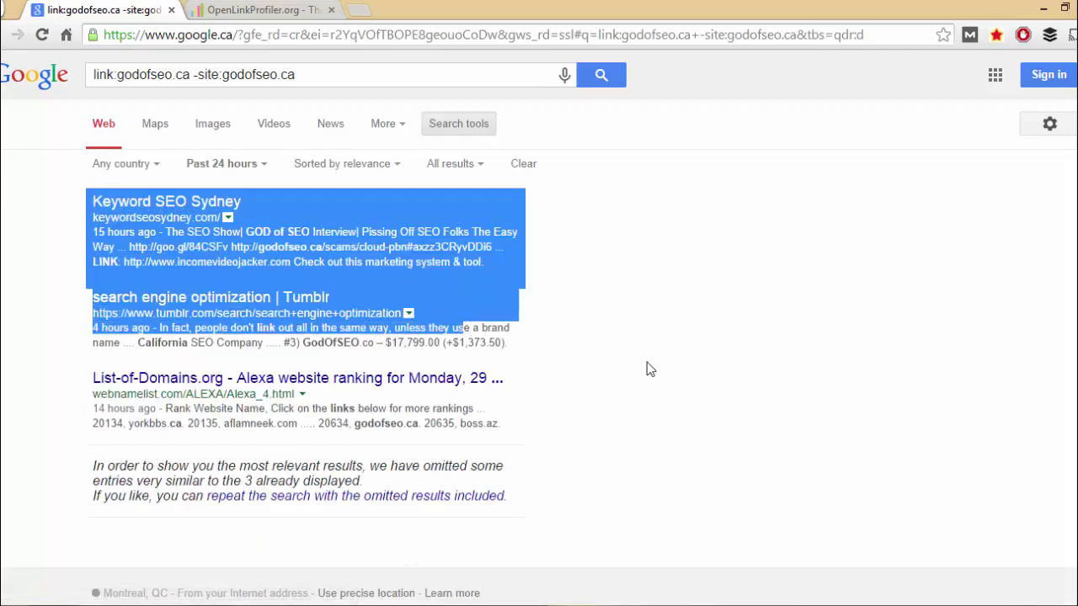
pyautogui.click(648, 369)
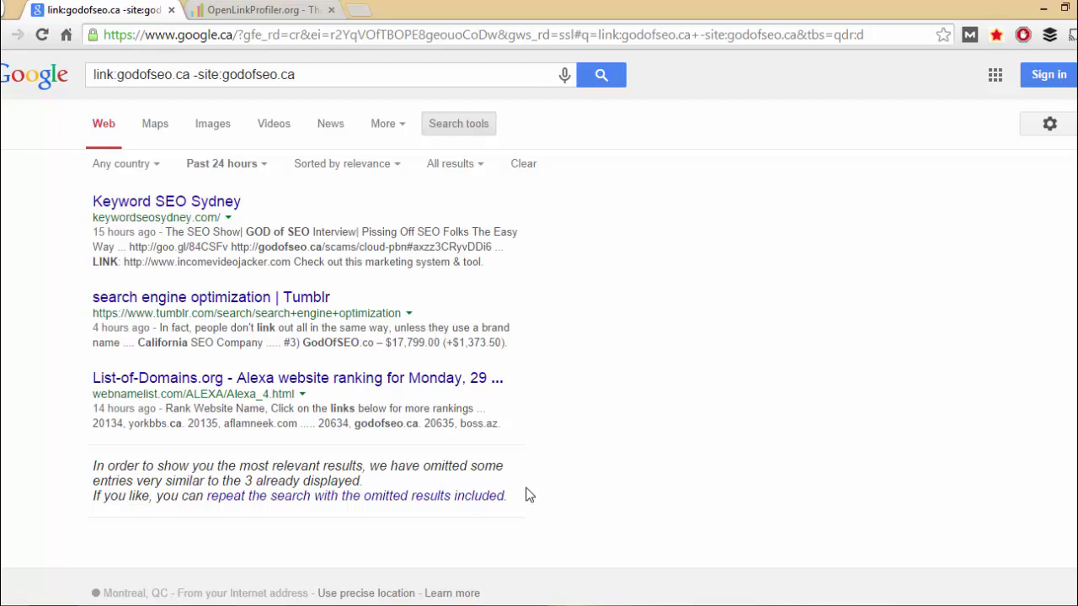
# Repeat the search with omitted results included, then go to the OpenLinkProfiler tab.
pyautogui.click(224, 165)
pyautogui.click(536, 426)
pyautogui.click(379, 500)
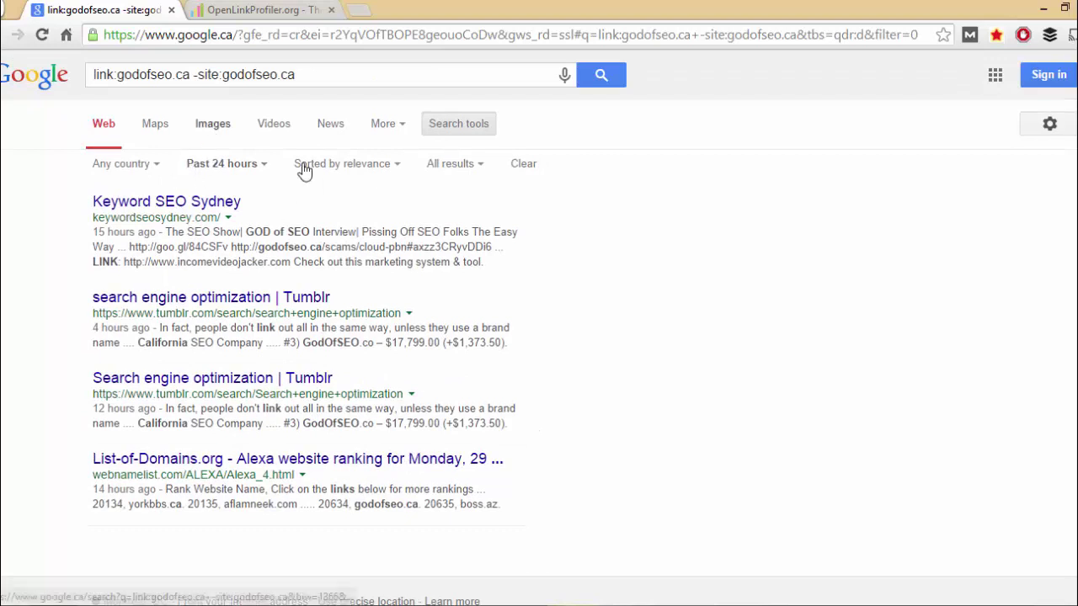
pyautogui.click(224, 164)
pyautogui.click(614, 345)
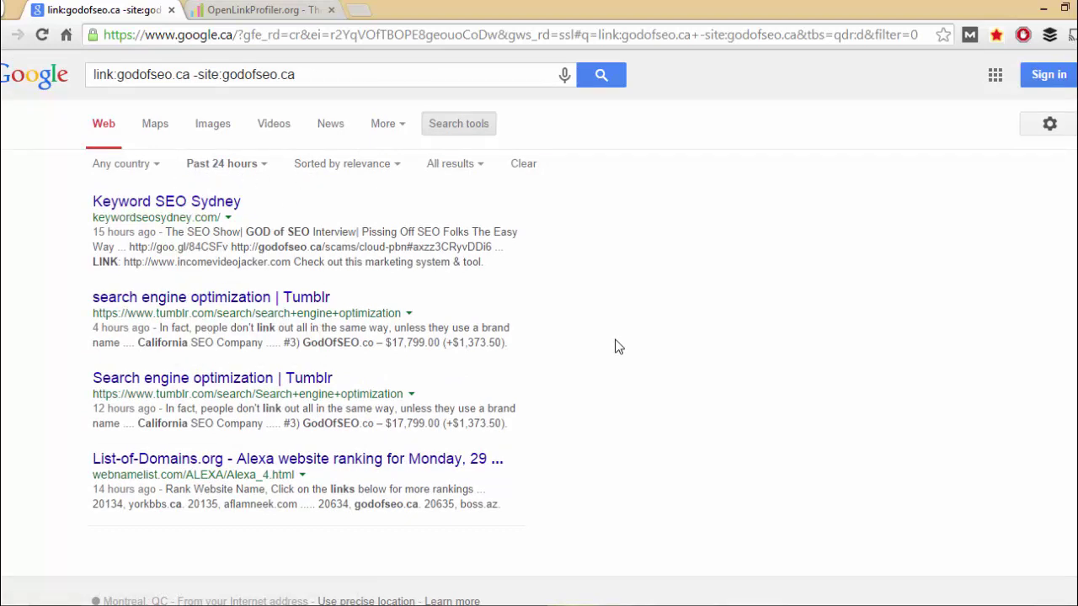
pyautogui.click(206, 10)
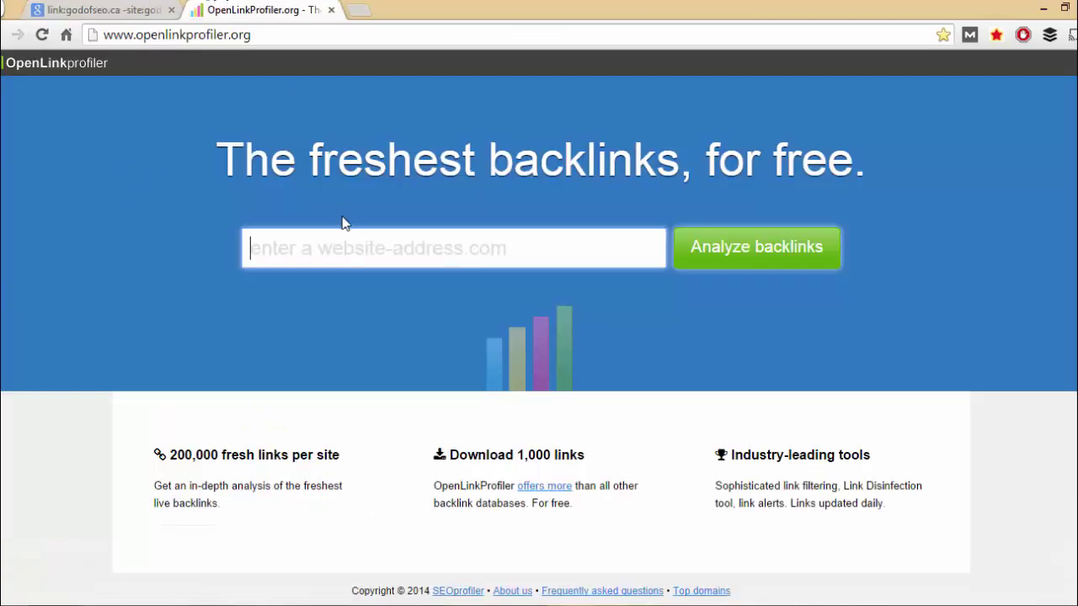
# Switch back to the Google tab showing four past-24-hours backlink results.
pyautogui.click(127, 11)
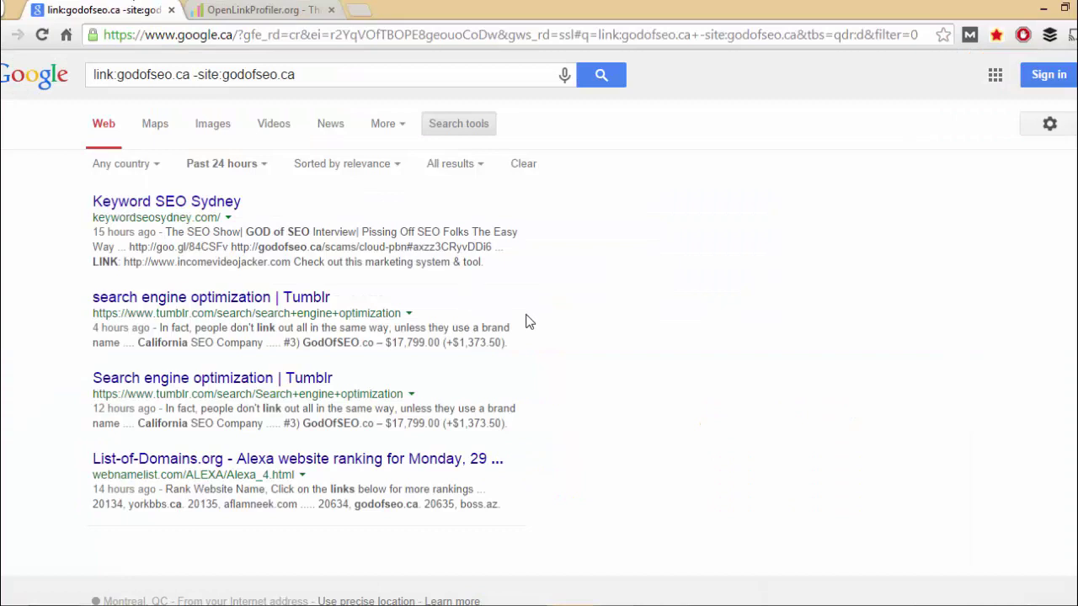